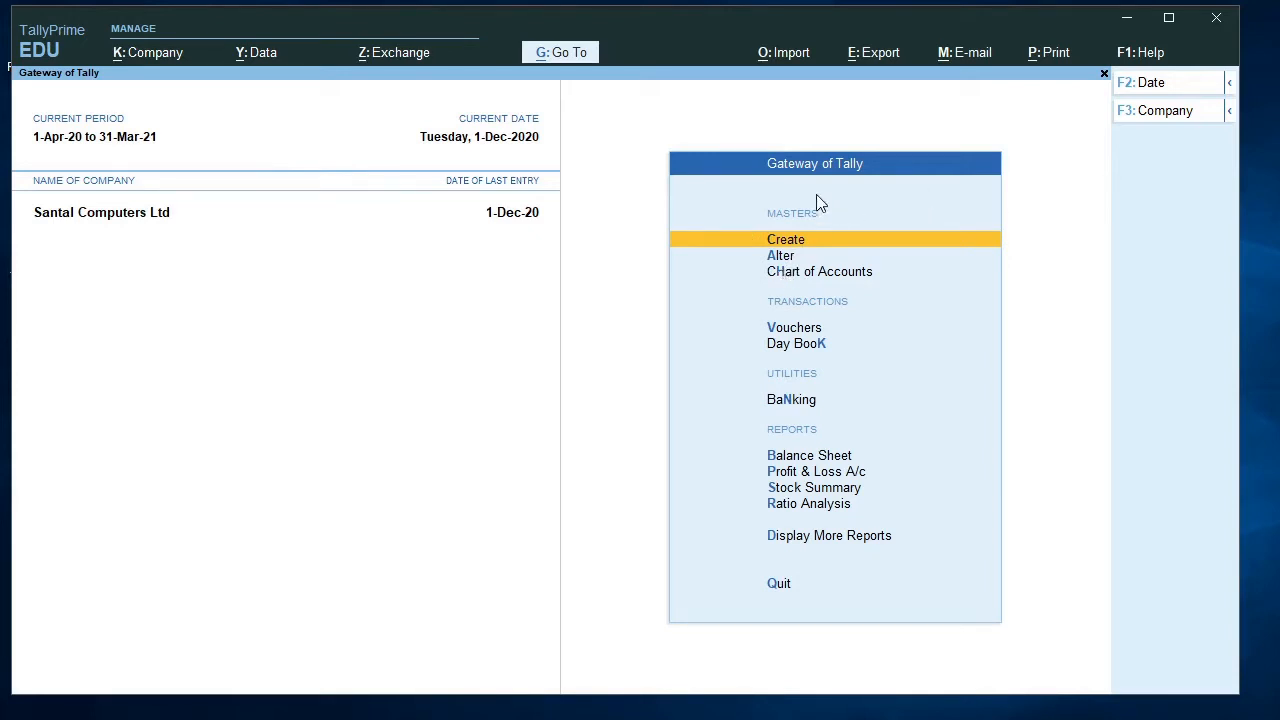
# - Display the Axis Bank ledger report from the account books and switch it to the monthly summary
pyautogui.click(791, 545)
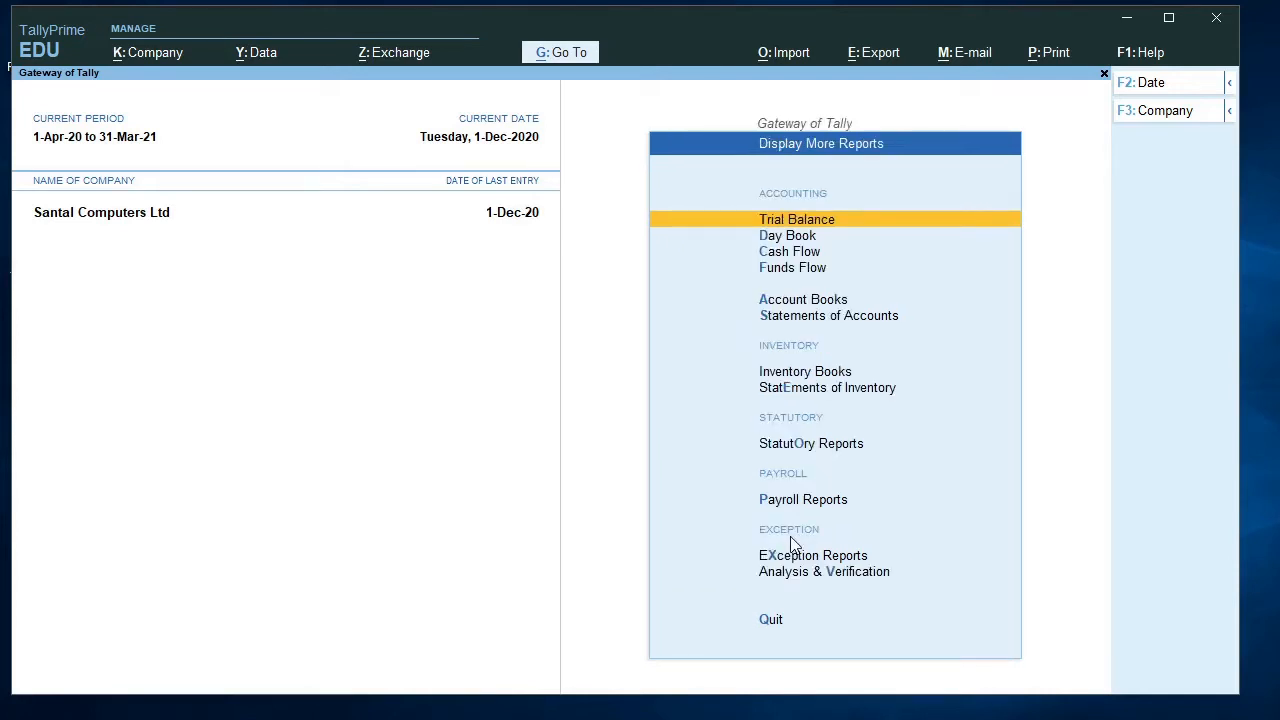
pyautogui.click(790, 303)
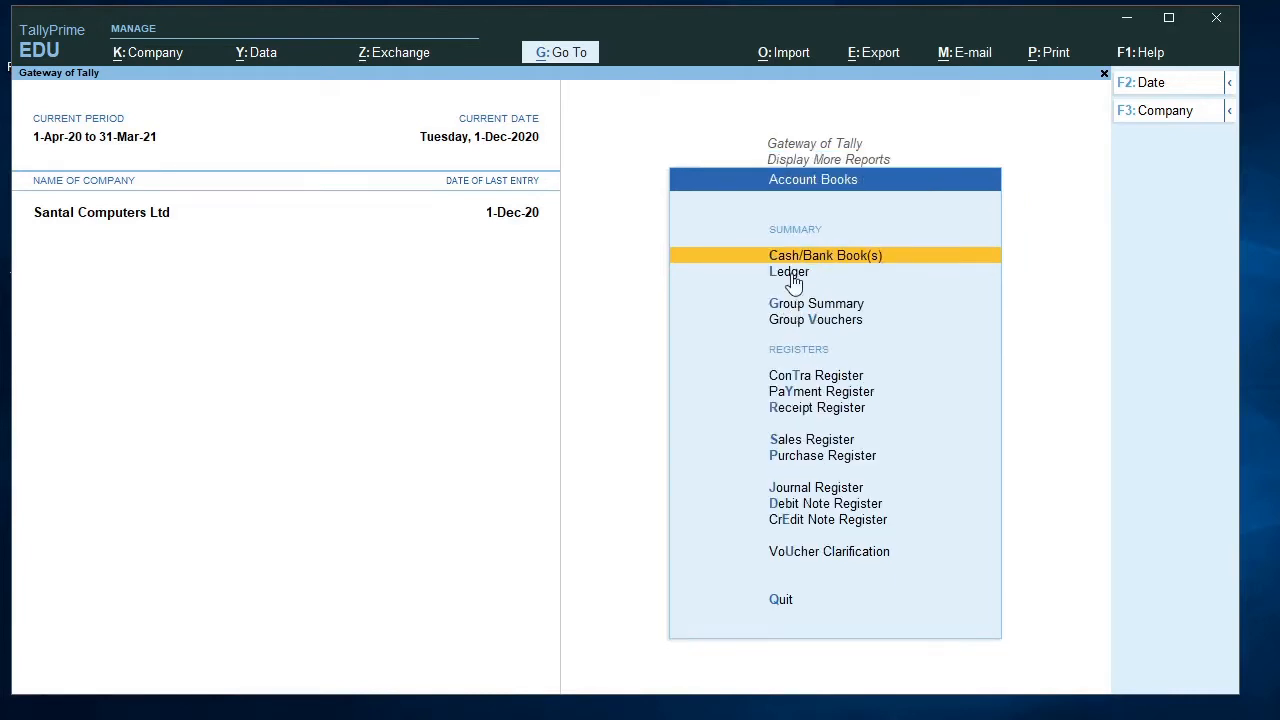
pyautogui.click(792, 276)
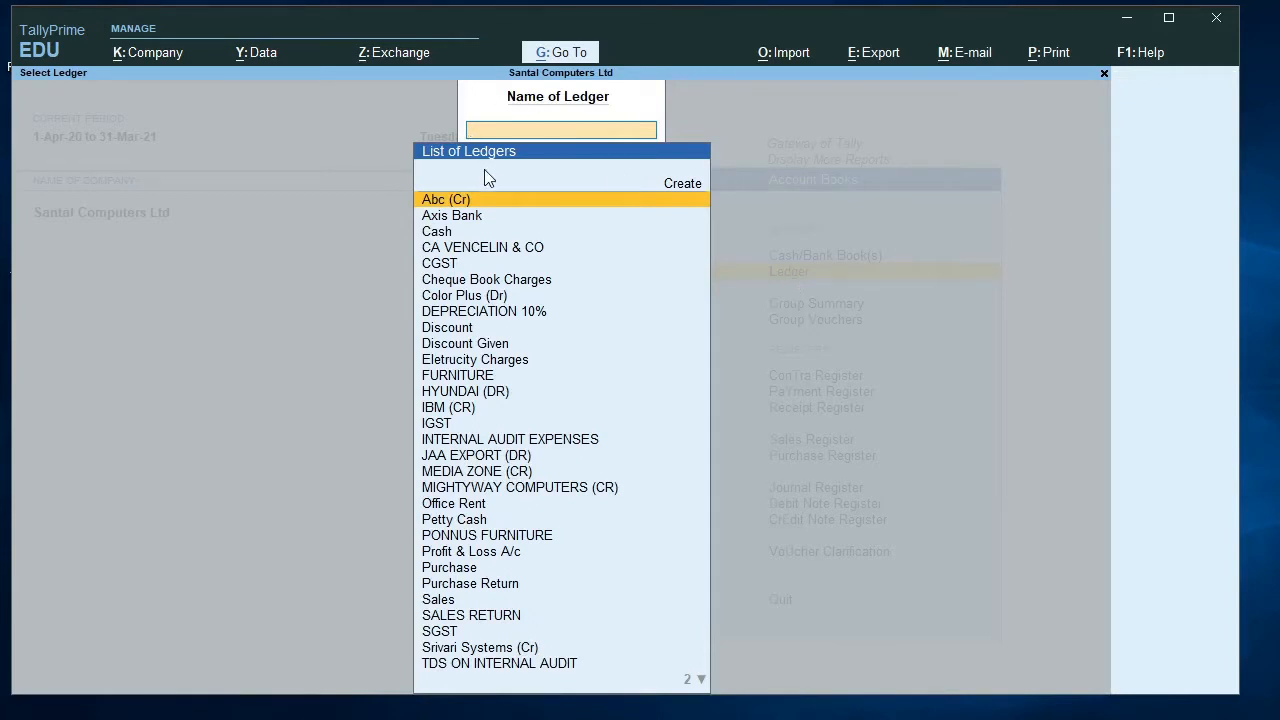
pyautogui.click(452, 219)
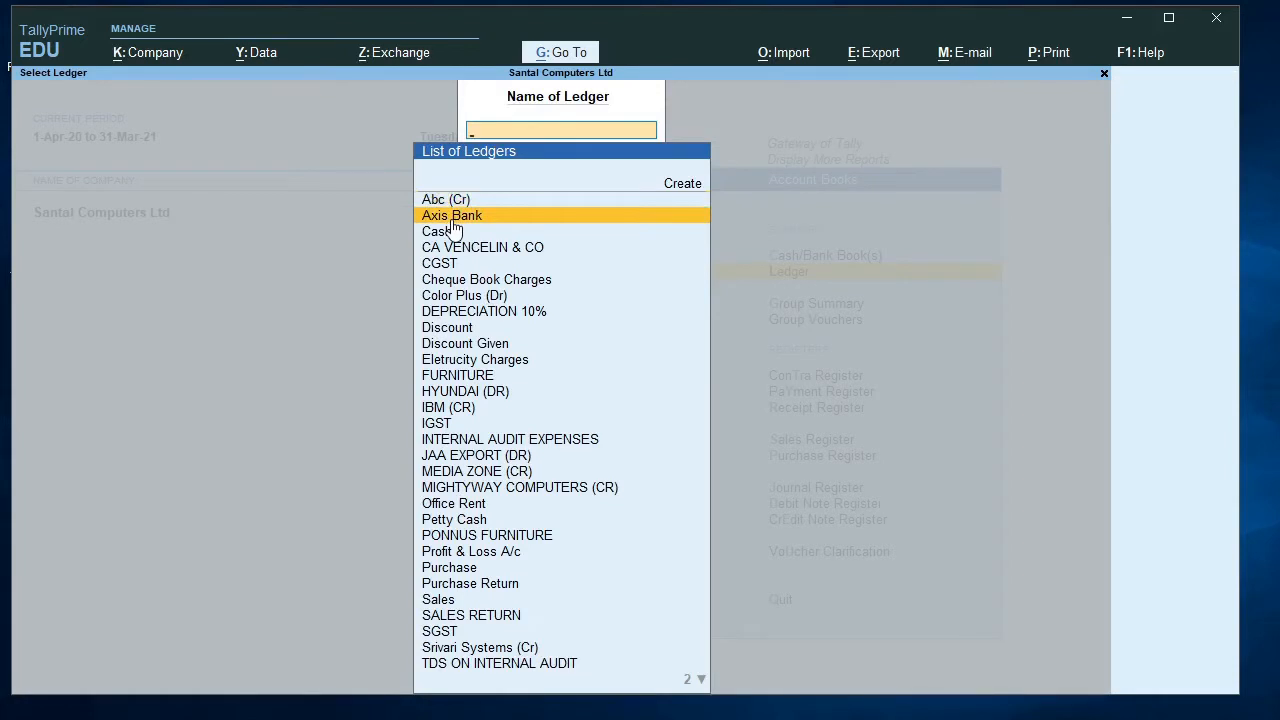
pyautogui.click(452, 226)
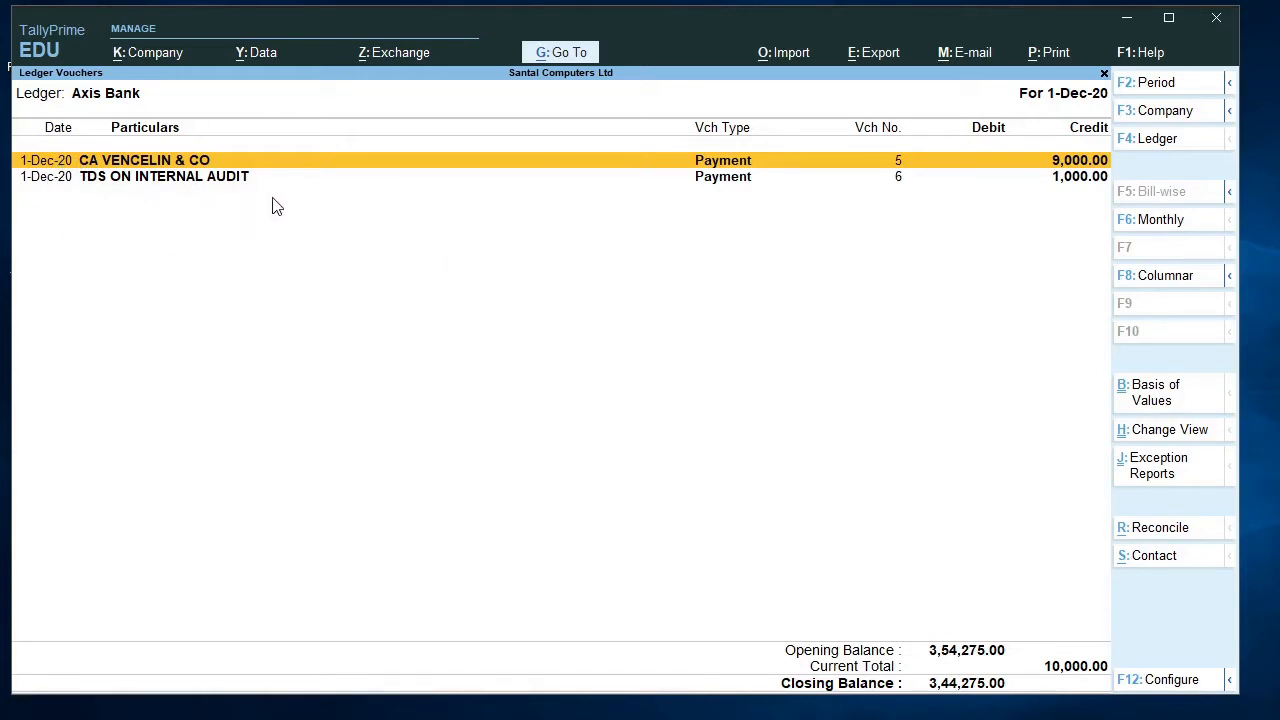
pyautogui.click(1162, 224)
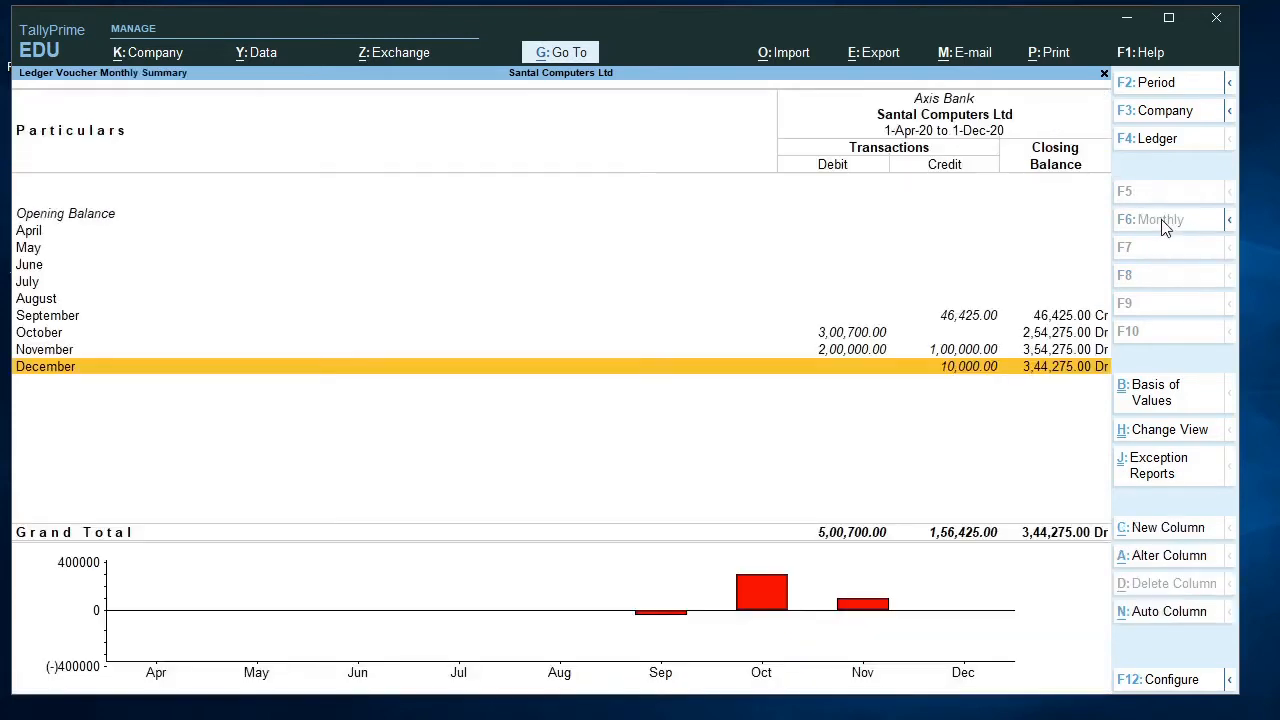
# - Drill down to September's Axis Bank vouchers and open their bank reconciliation
pyautogui.click(954, 317)
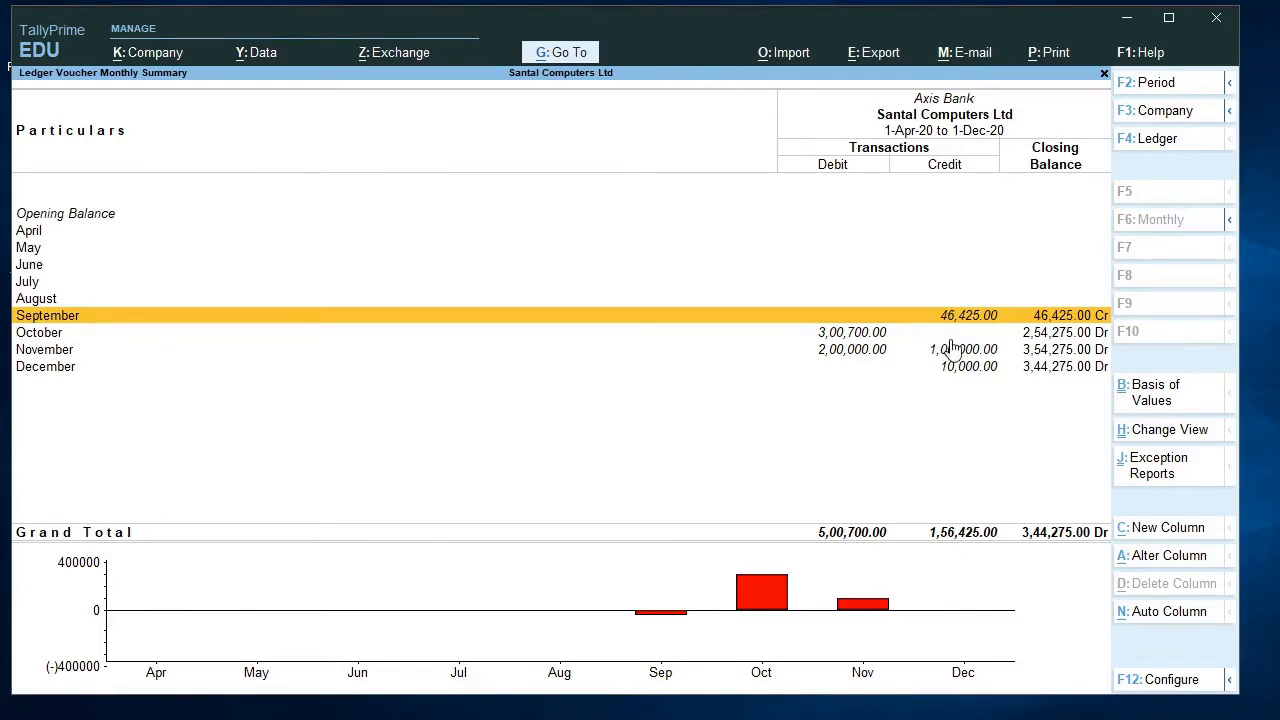
pyautogui.press('Return')
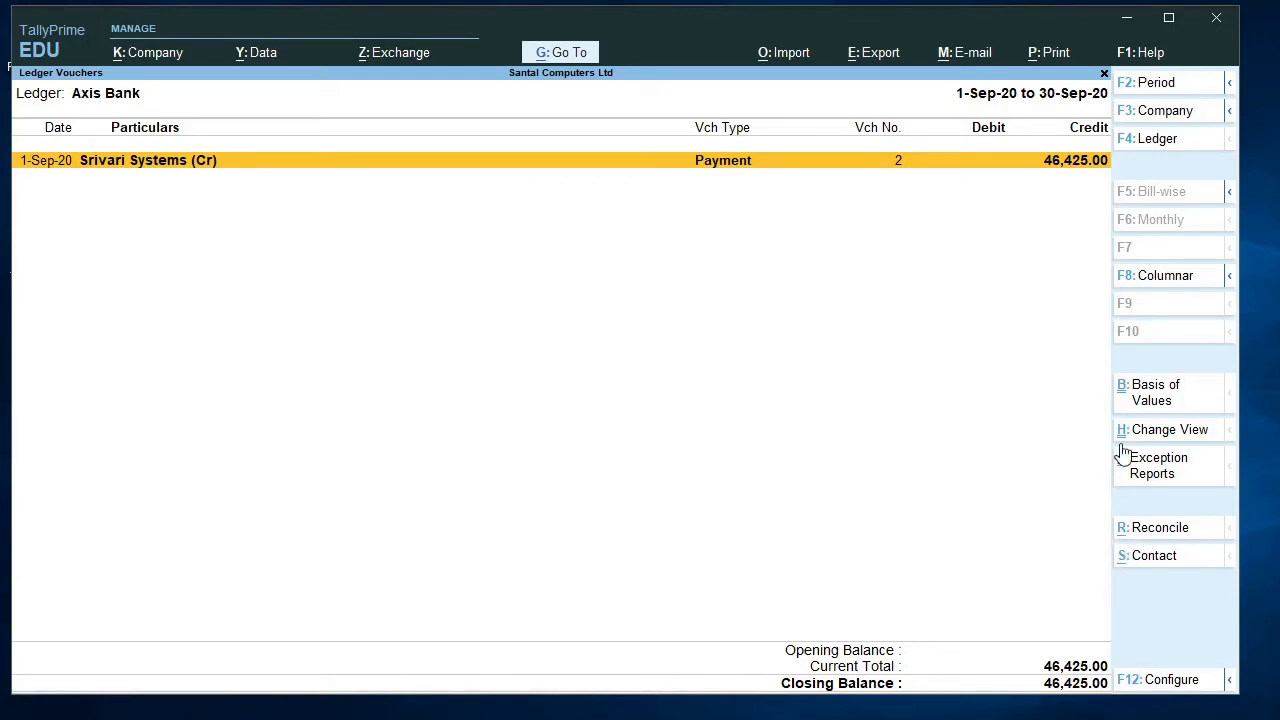
pyautogui.click(1155, 529)
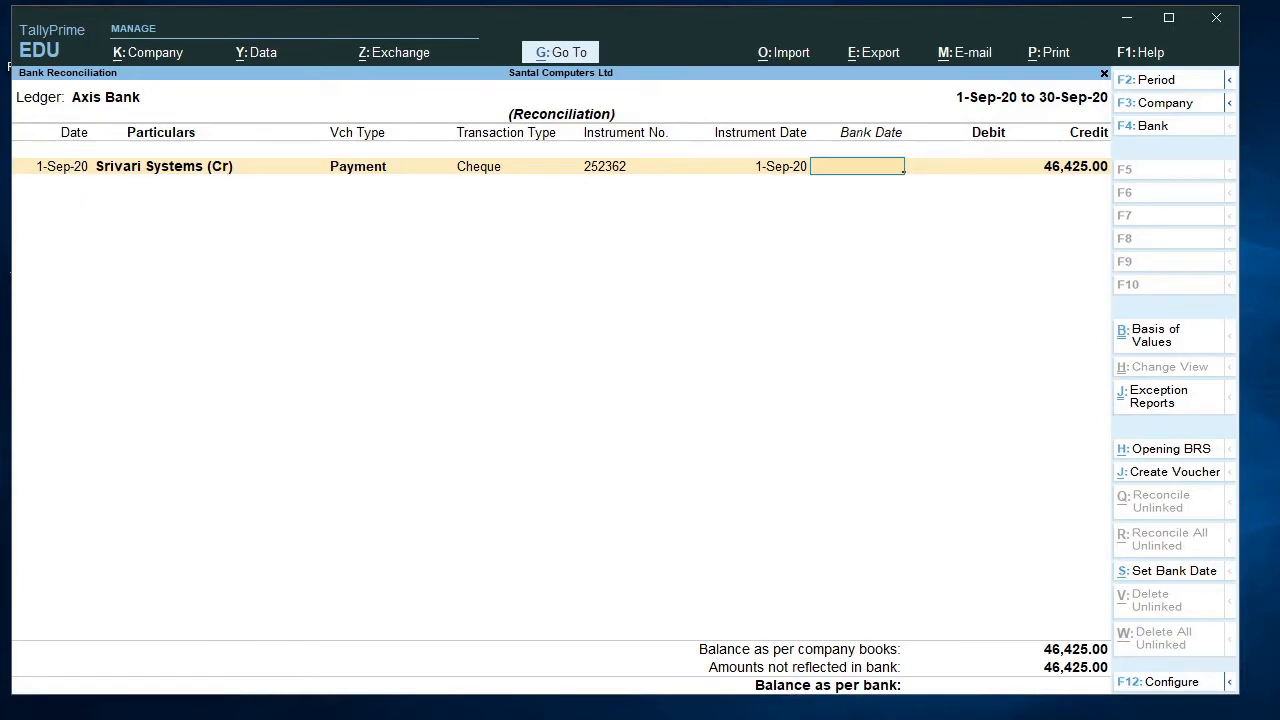
# - Compare the September reconciliation with the bank statement image STATEMENT3.png, then return to the ledger's monthly summary
pyautogui.hotkey('alt', 'Tab')
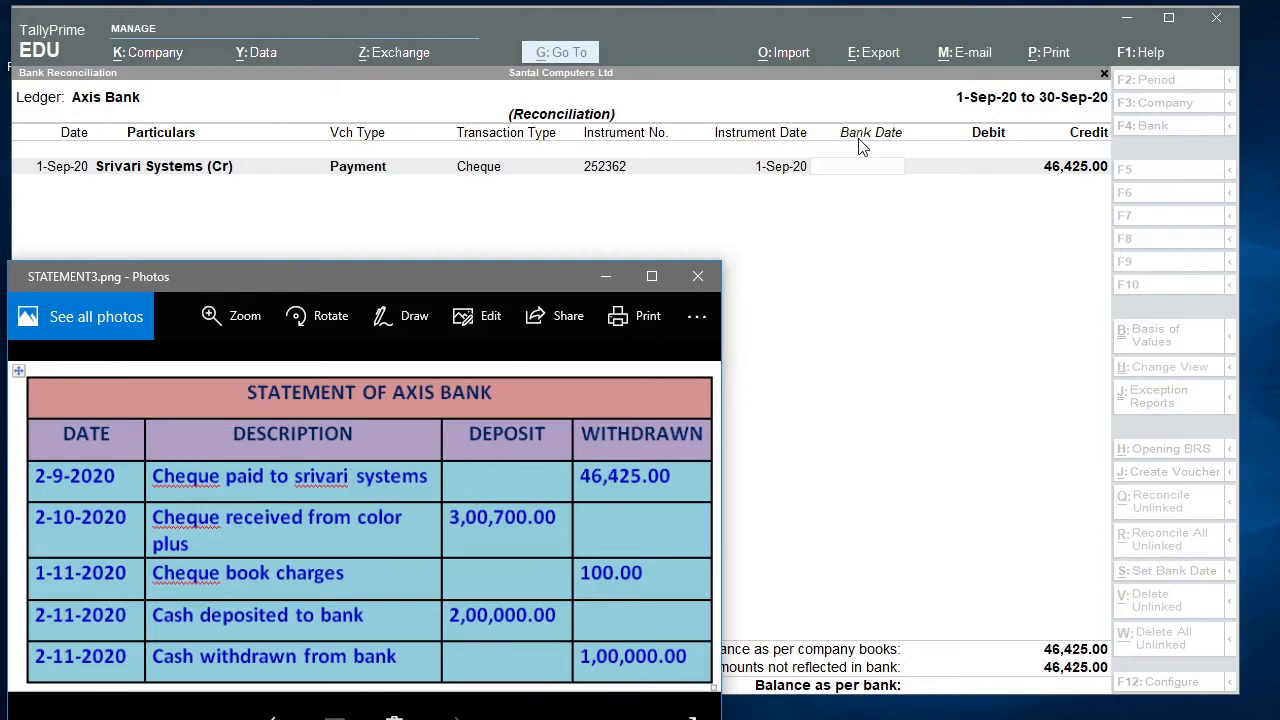
pyautogui.click(606, 280)
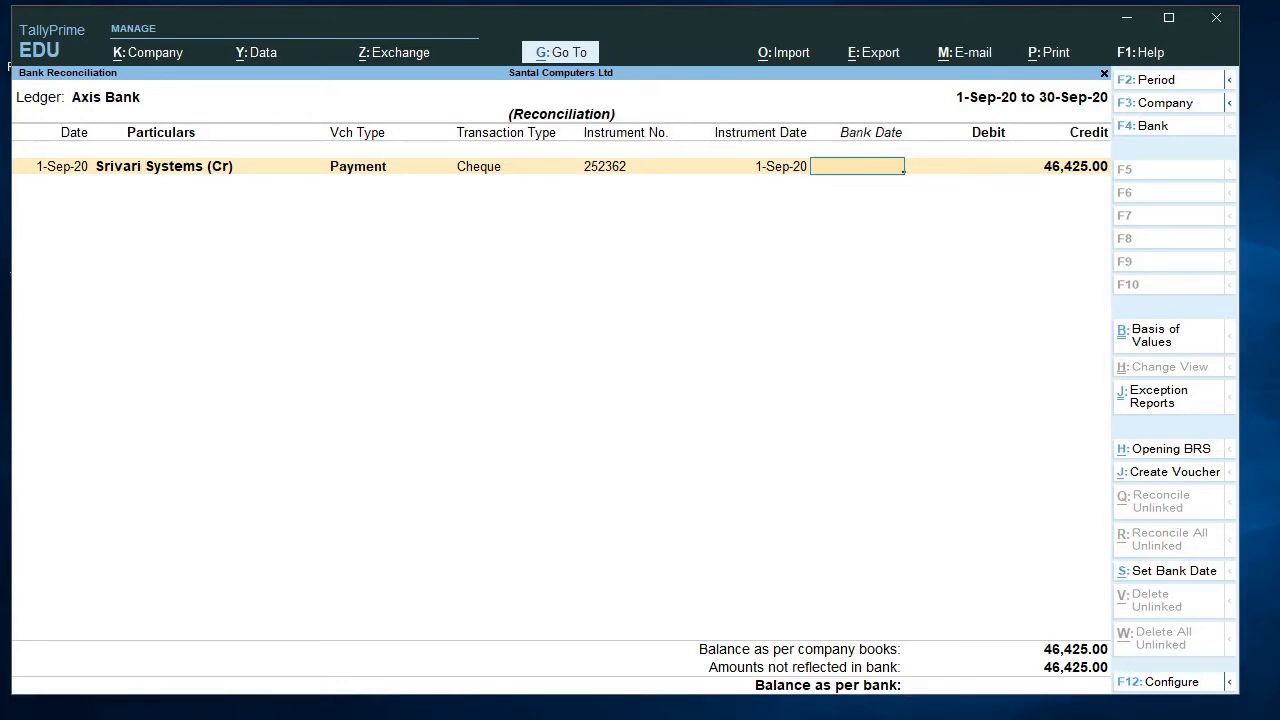
pyautogui.click(714, 718)
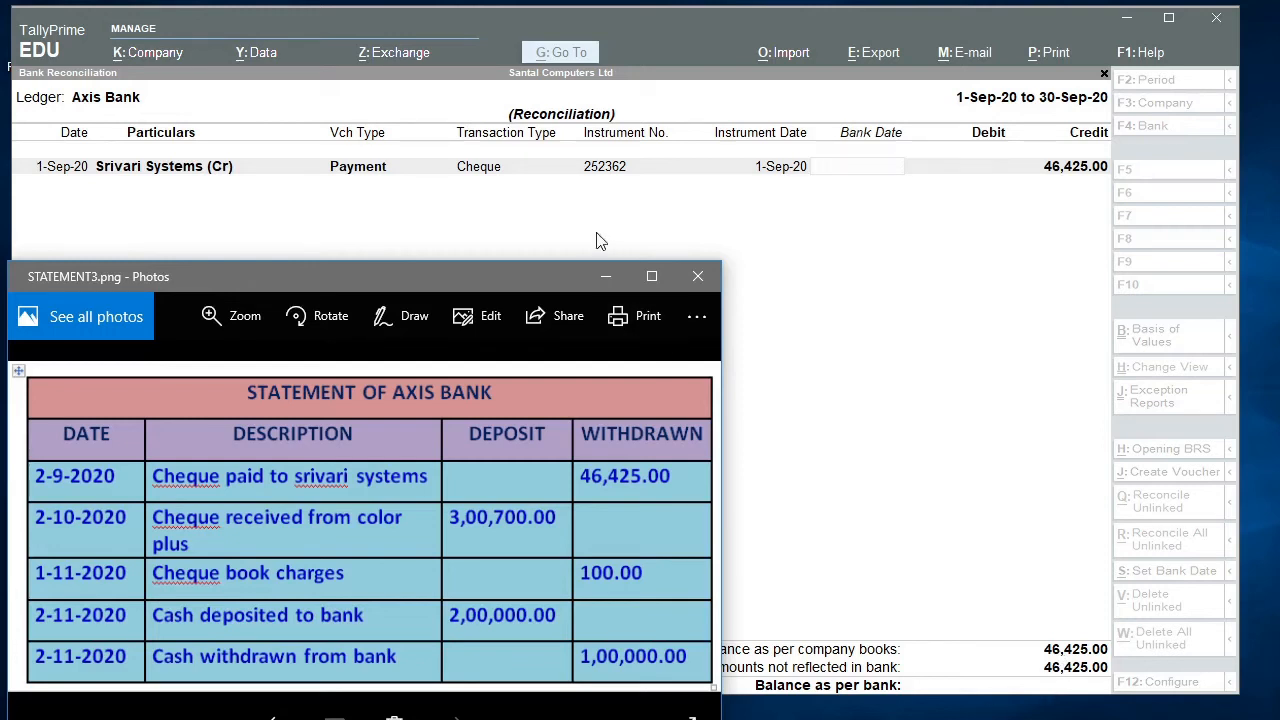
pyautogui.click(604, 284)
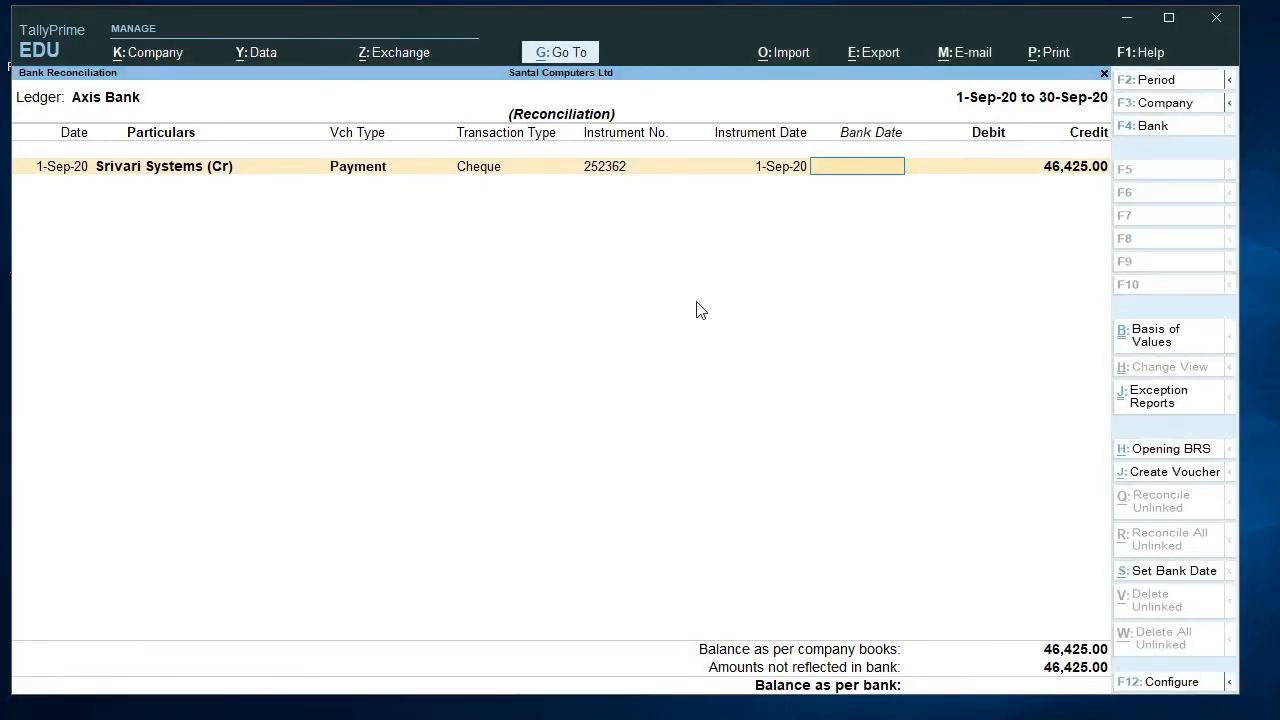
pyautogui.press('Escape')
pyautogui.press('Return')
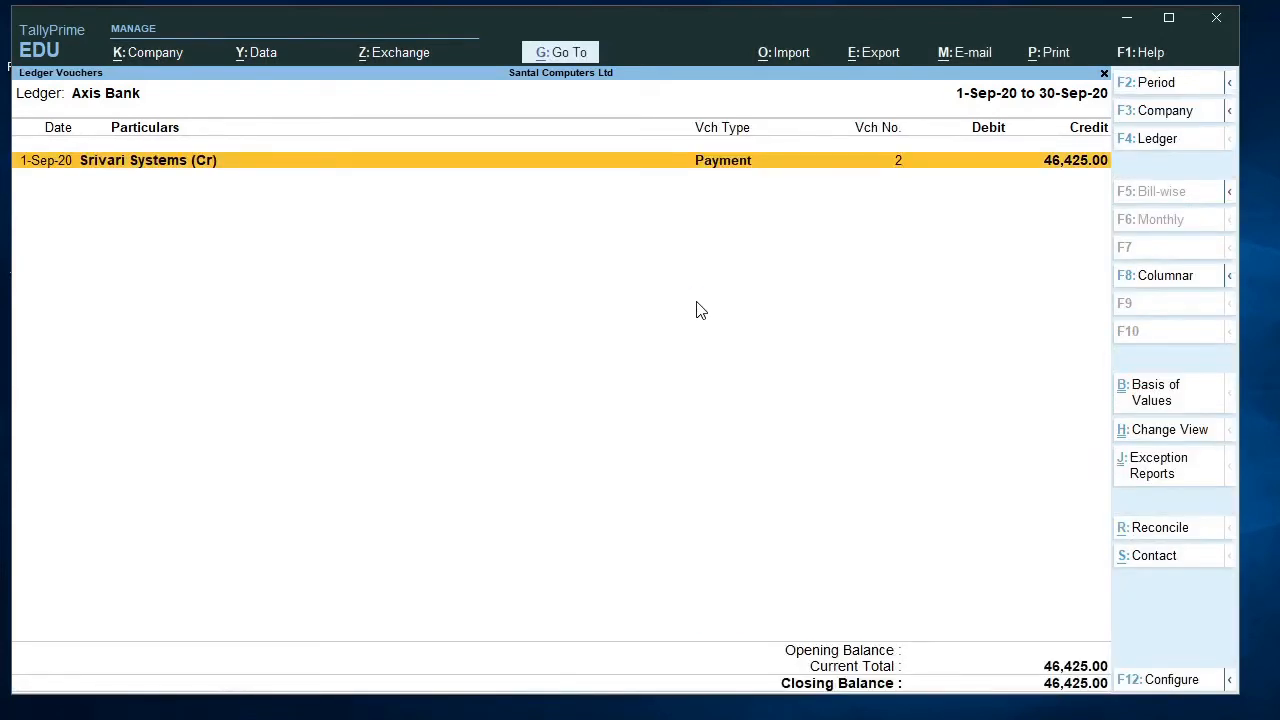
pyautogui.press('Escape')
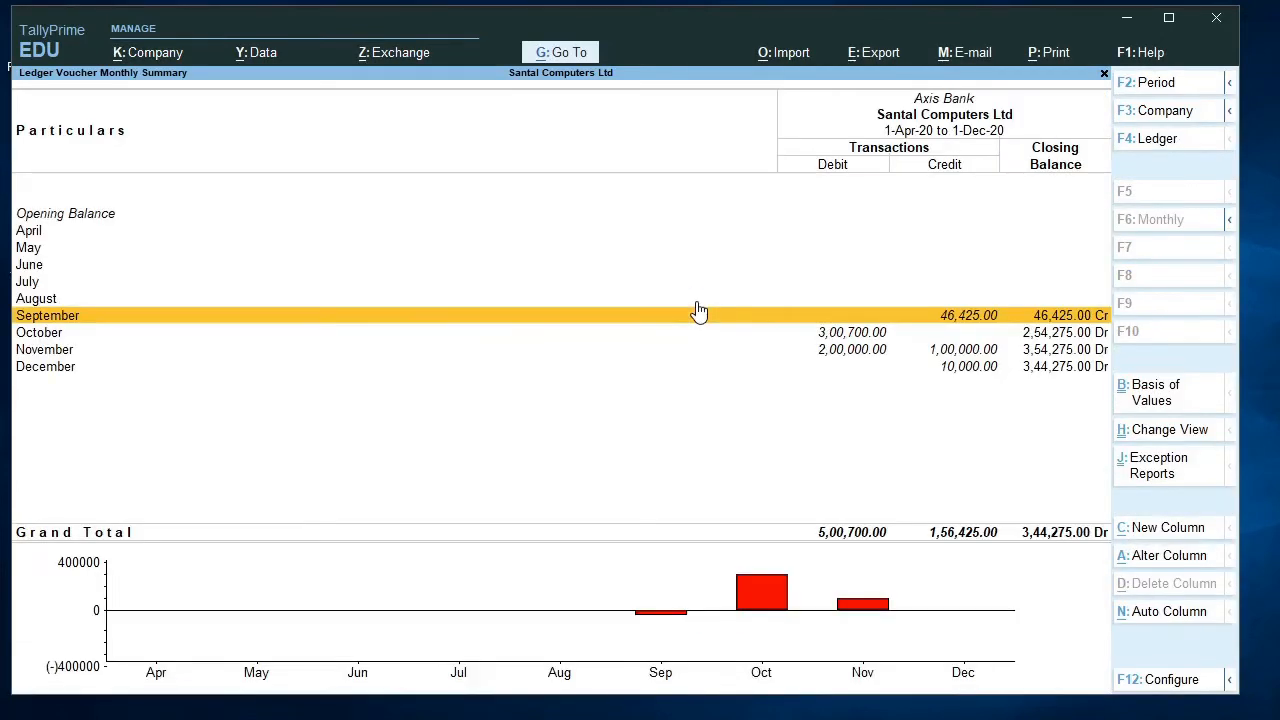
# - View the bank reconciliation for October's Axis Bank vouchers and return to the monthly summary
pyautogui.click(860, 336)
pyautogui.click(862, 338)
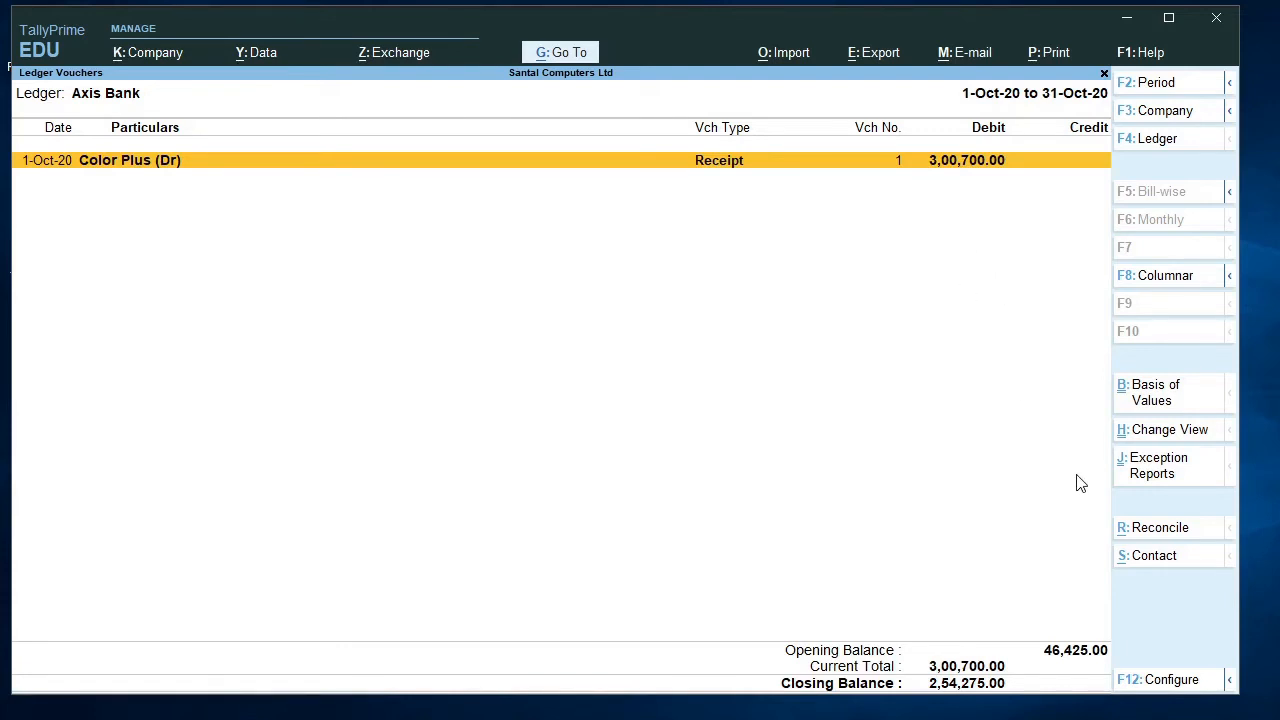
pyautogui.click(1158, 535)
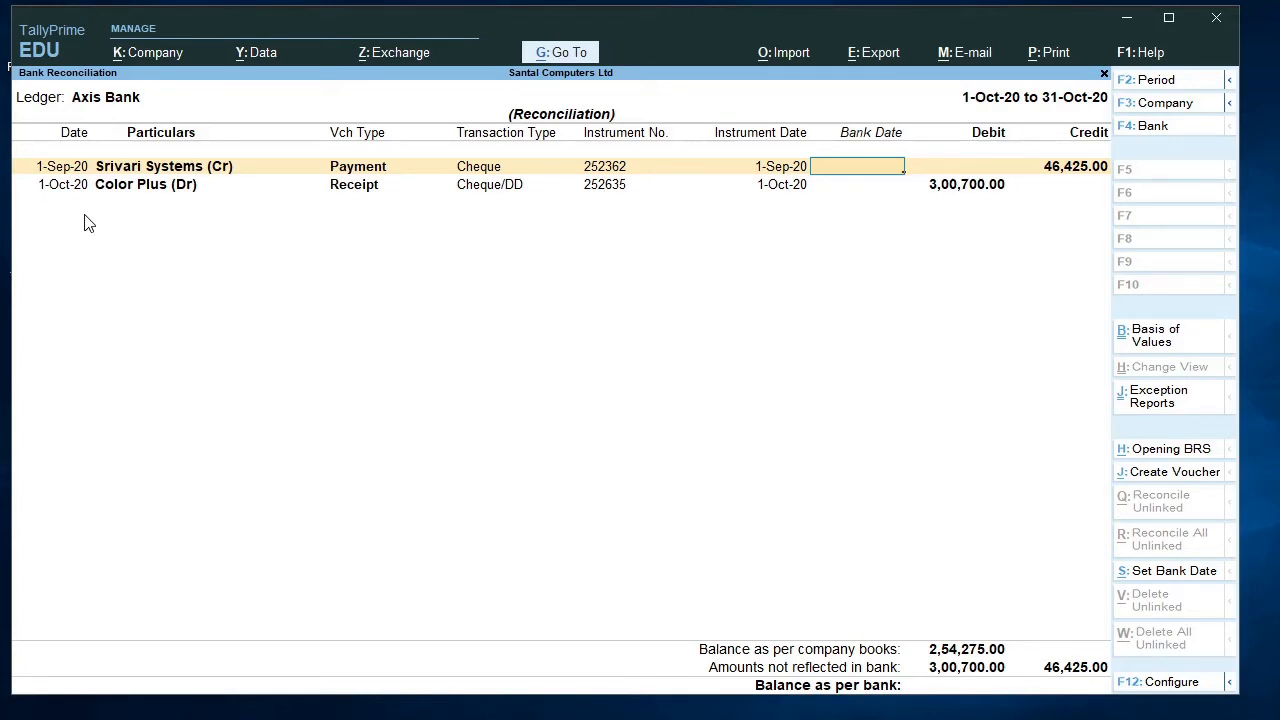
pyautogui.press('Escape')
pyautogui.press('y')
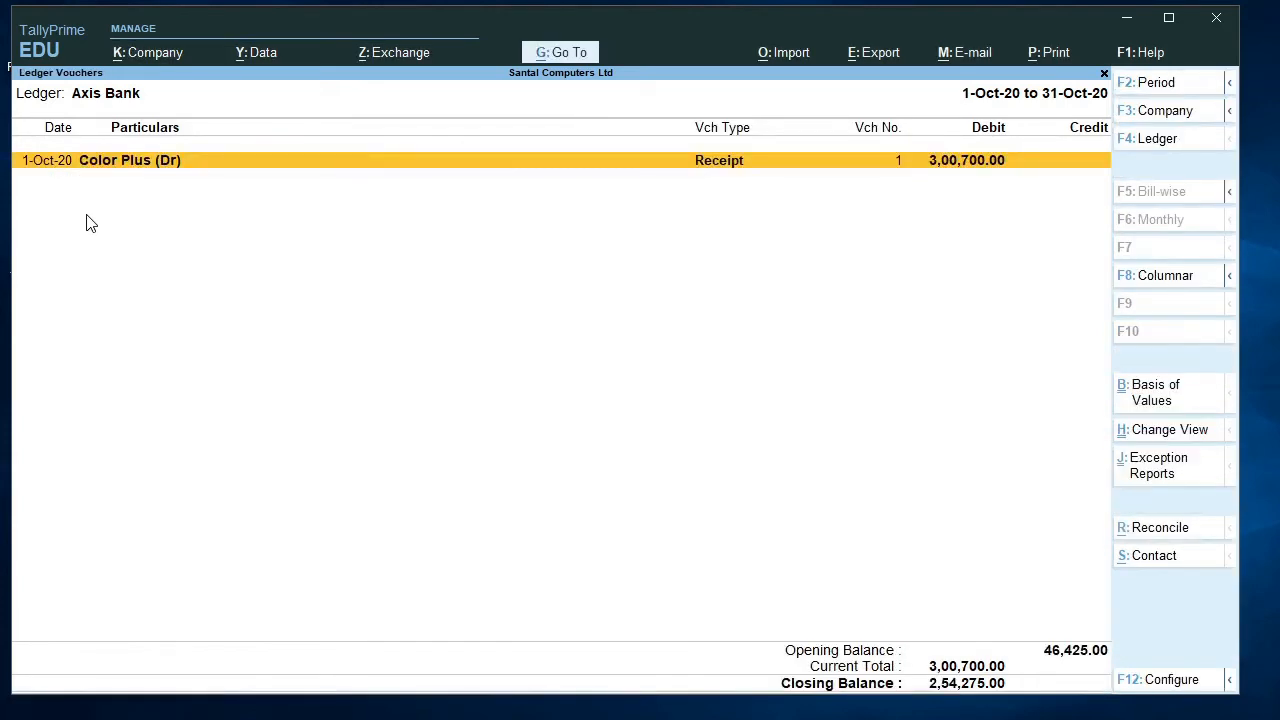
pyautogui.press('Escape')
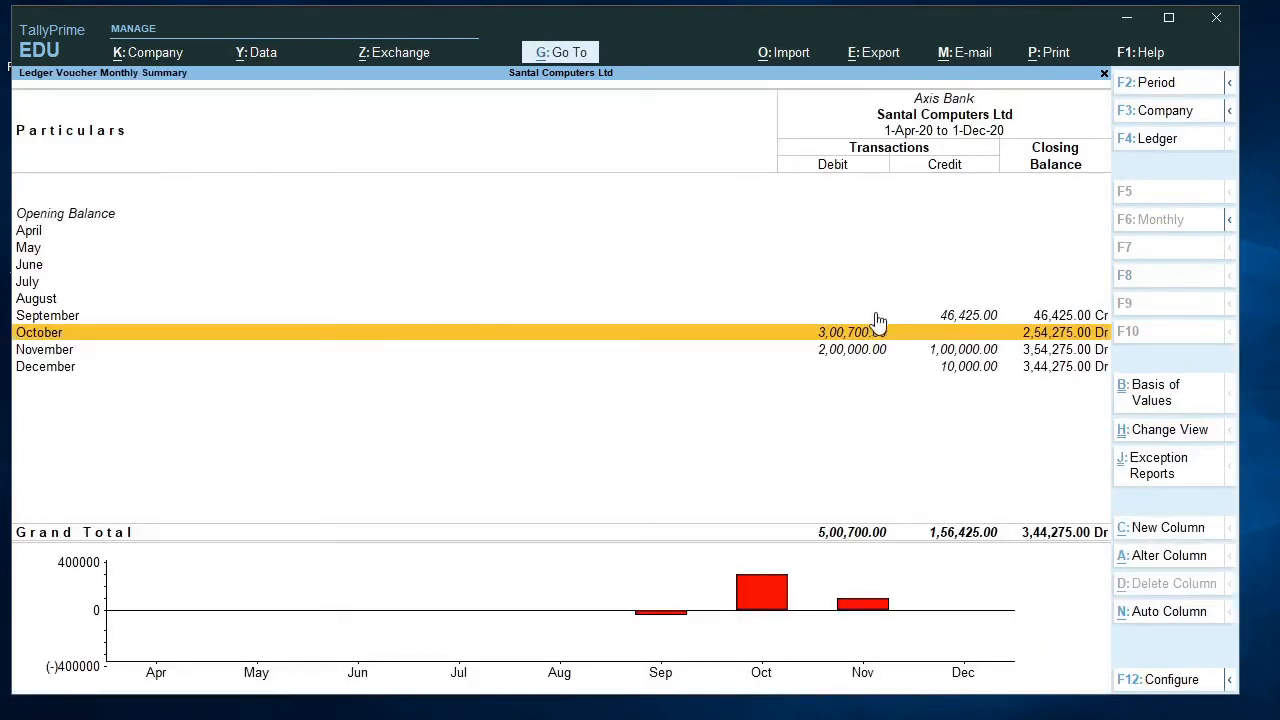
# - Drill down to November's Axis Bank vouchers and open their bank reconciliation
pyautogui.click(855, 357)
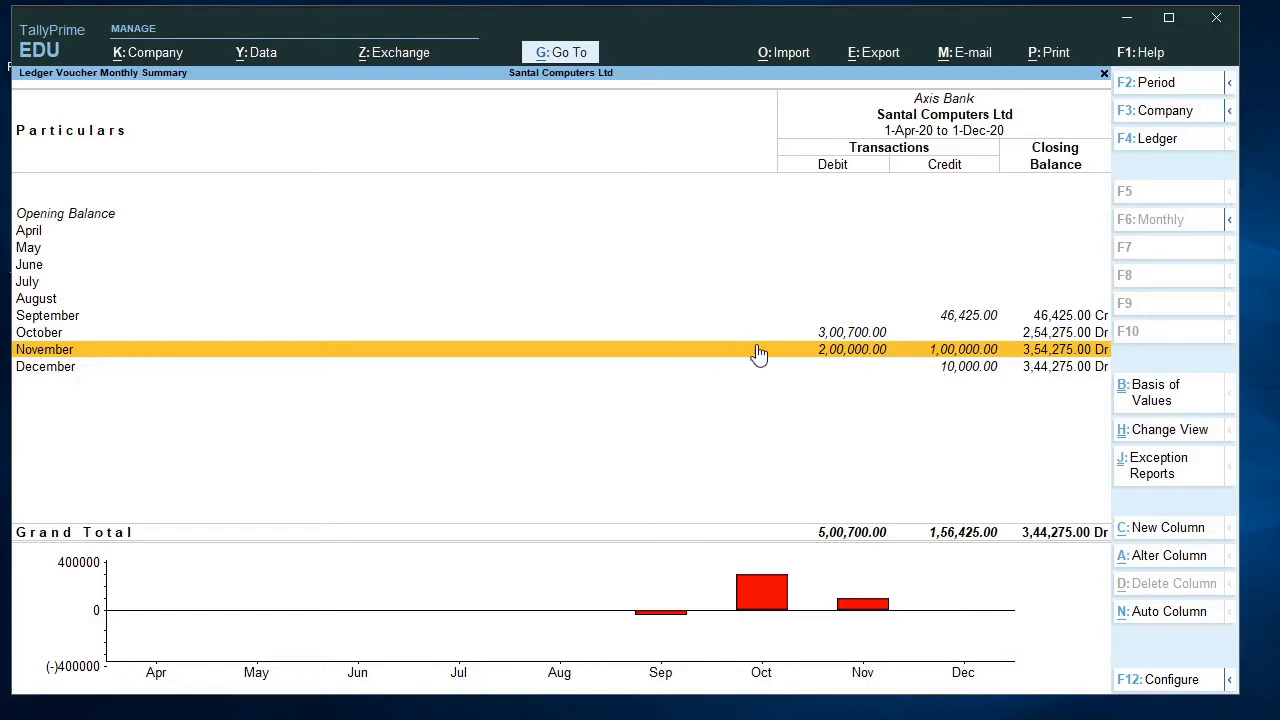
pyautogui.press('Return')
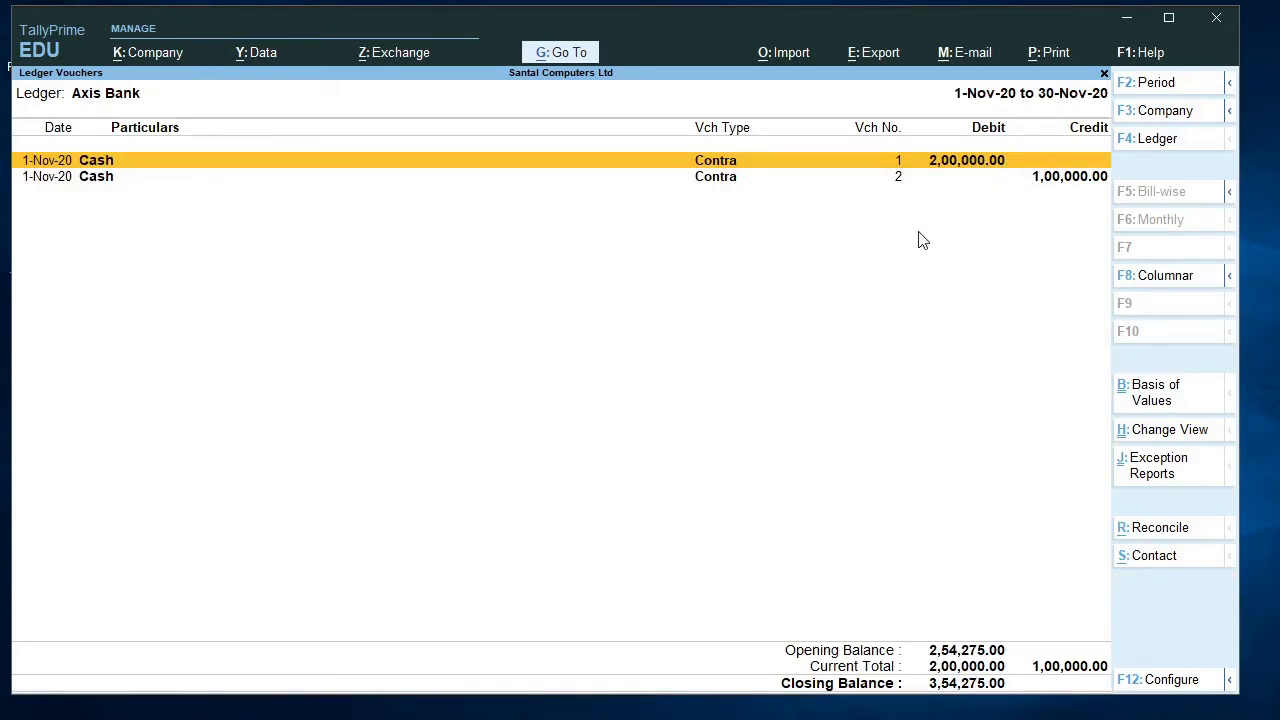
pyautogui.click(1141, 527)
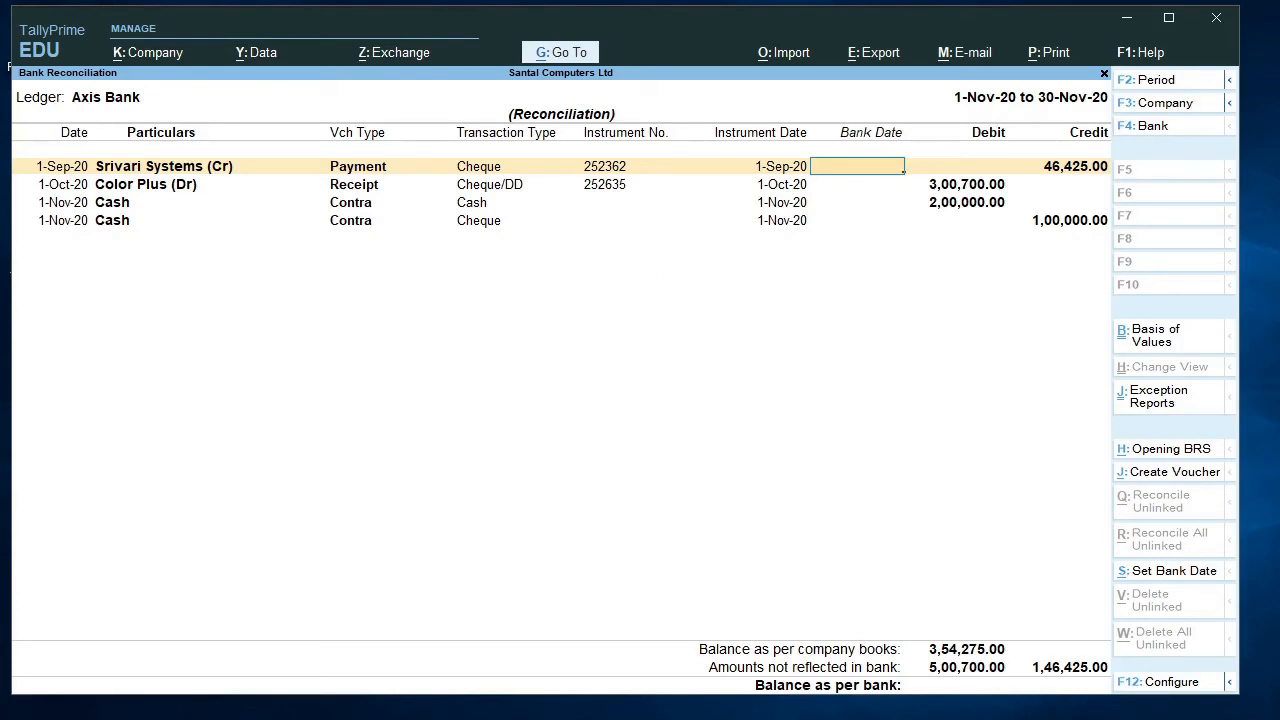
# - Consult the bank statement image and set the bank date of the Srivari Systems payment to 2-9
pyautogui.click(714, 718)
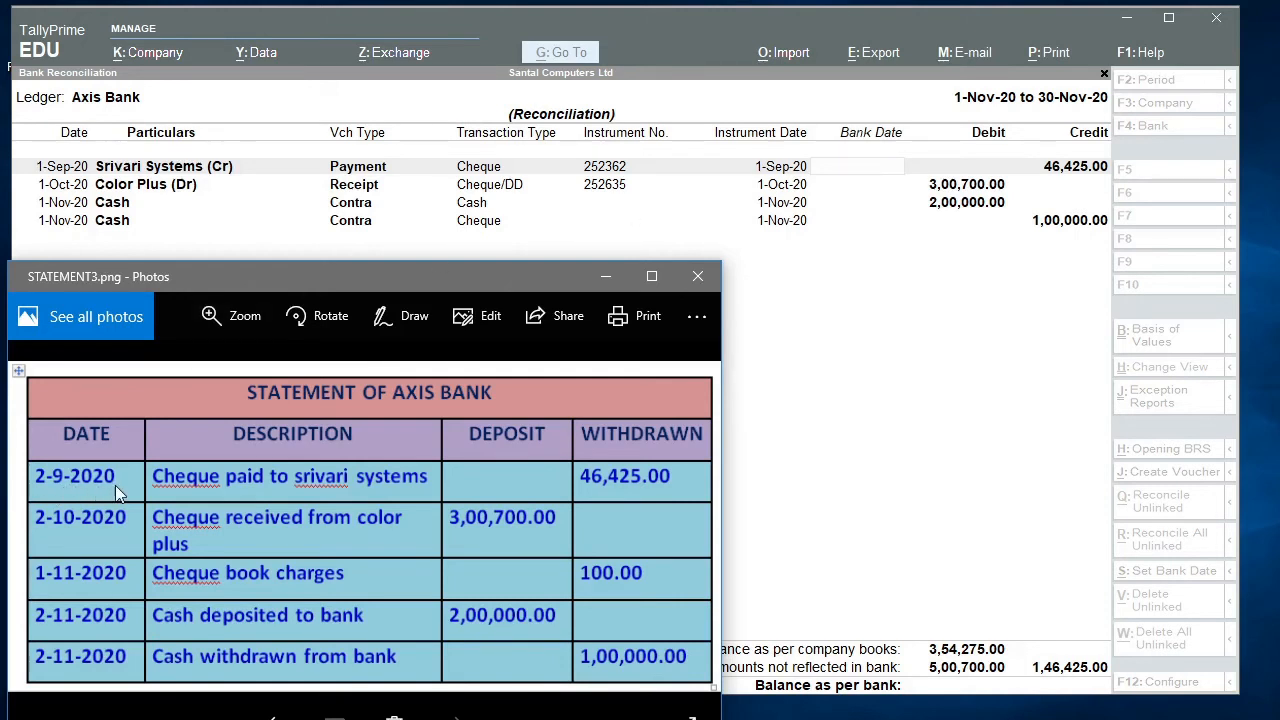
pyautogui.click(867, 175)
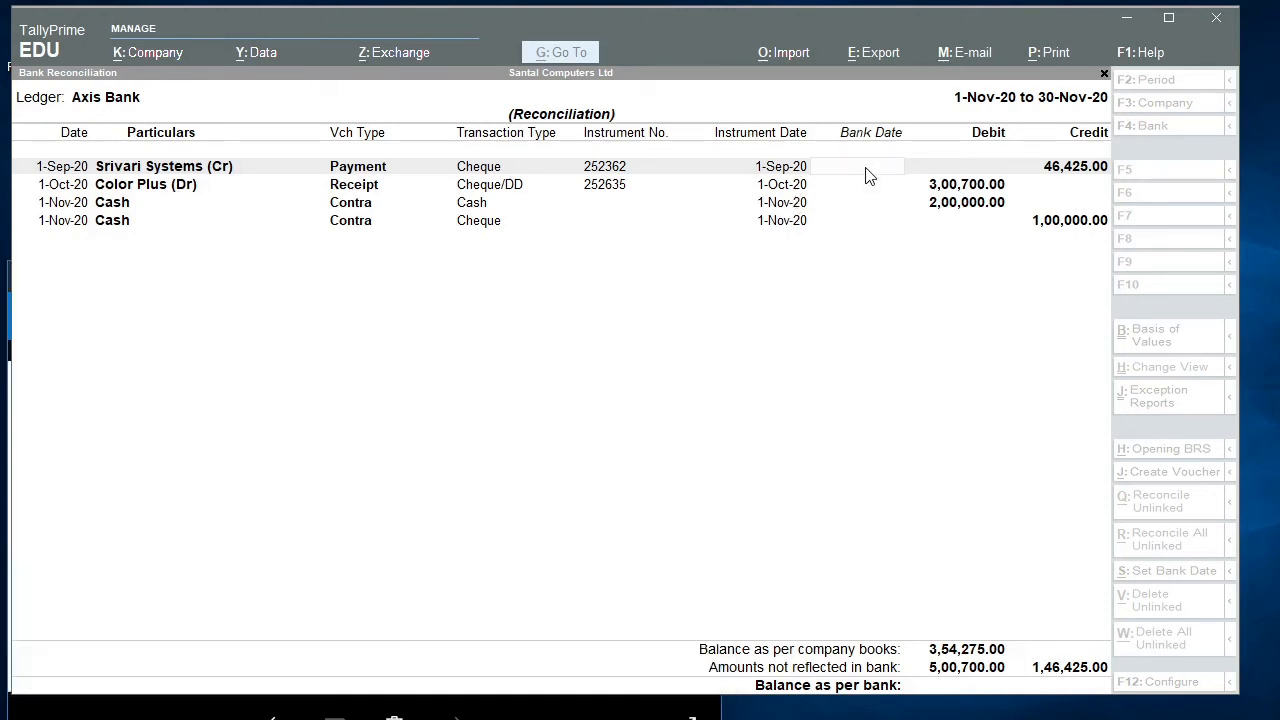
pyautogui.write('2-9')
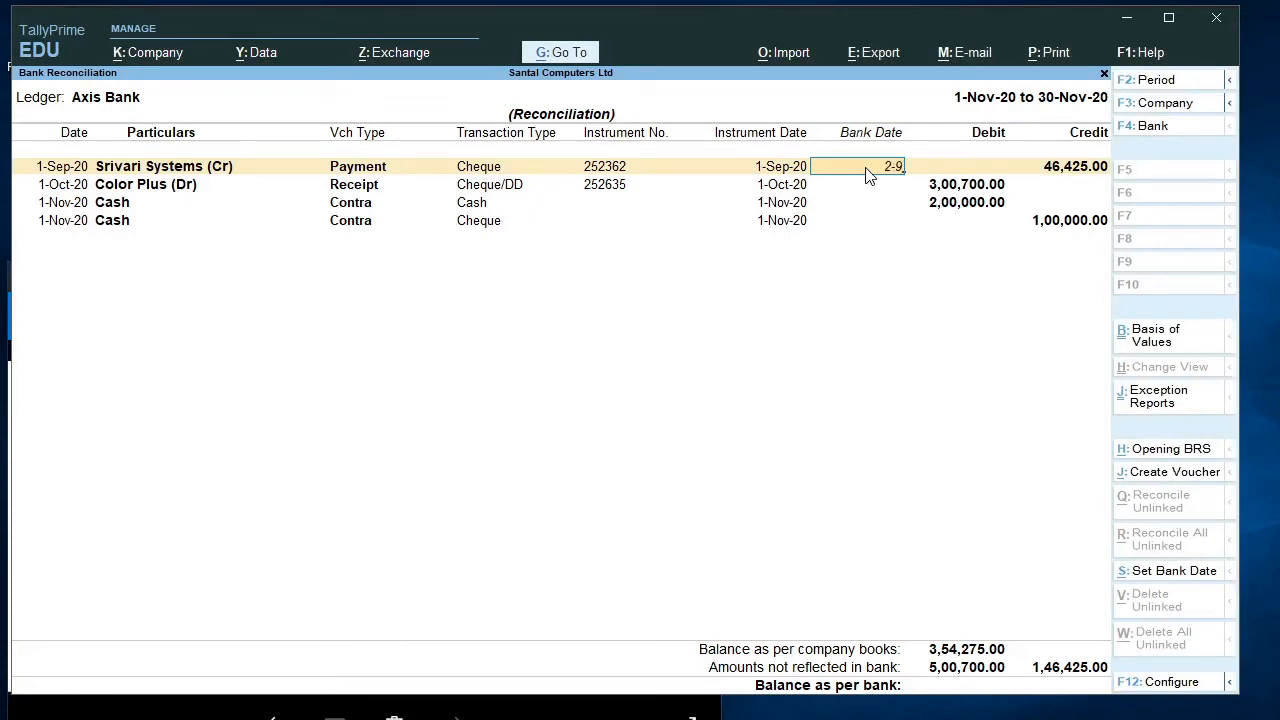
pyautogui.press('Return')
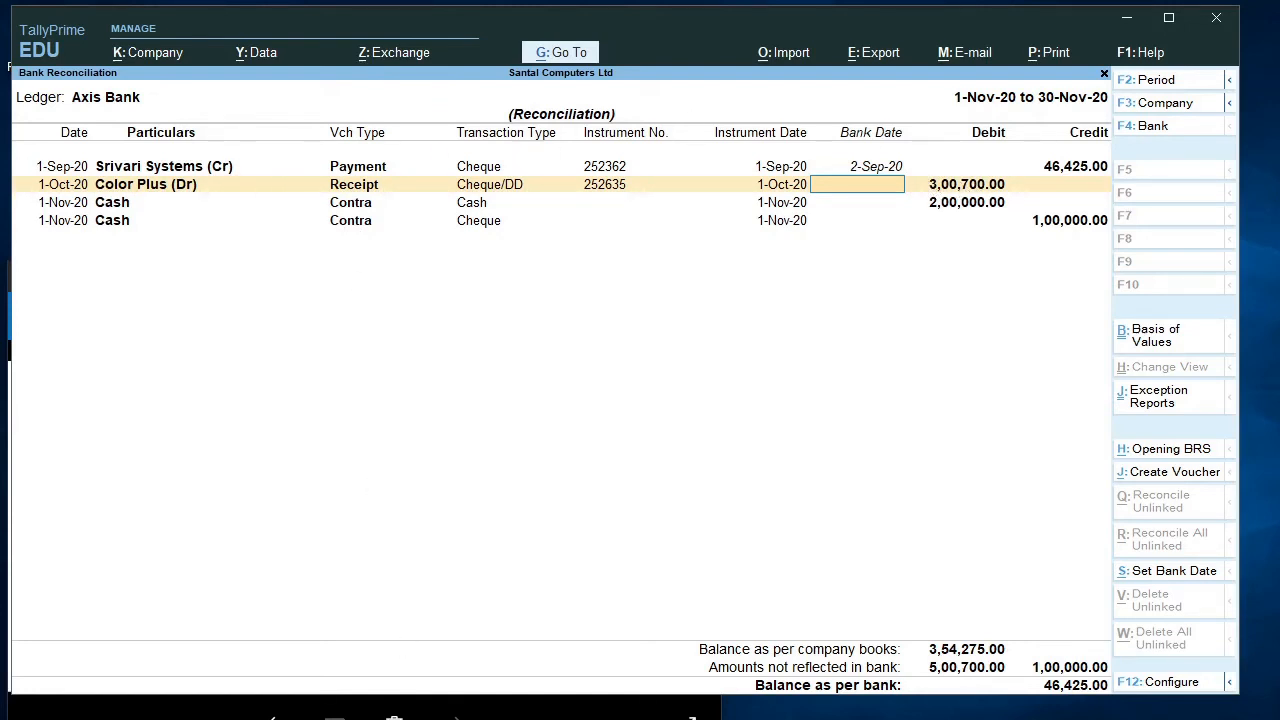
# - Consult the bank statement image and set the bank date of the Color Plus receipt to 2-10
pyautogui.click(714, 718)
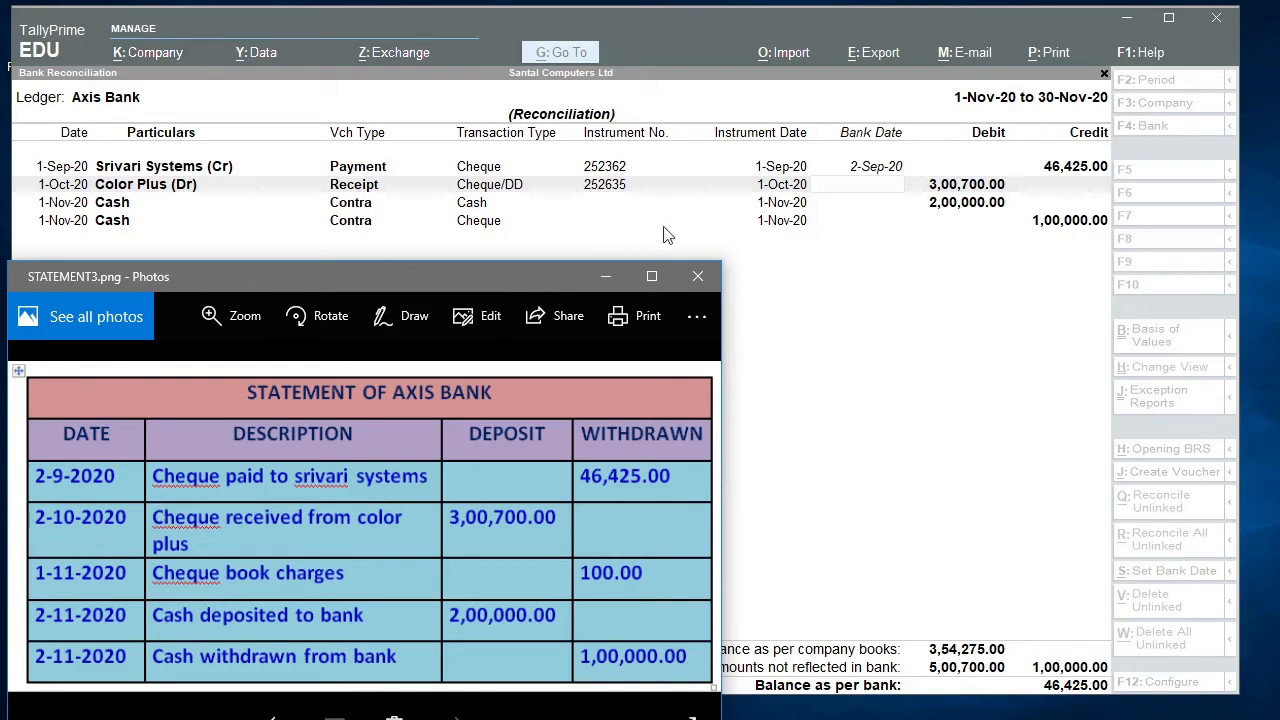
pyautogui.click(873, 190)
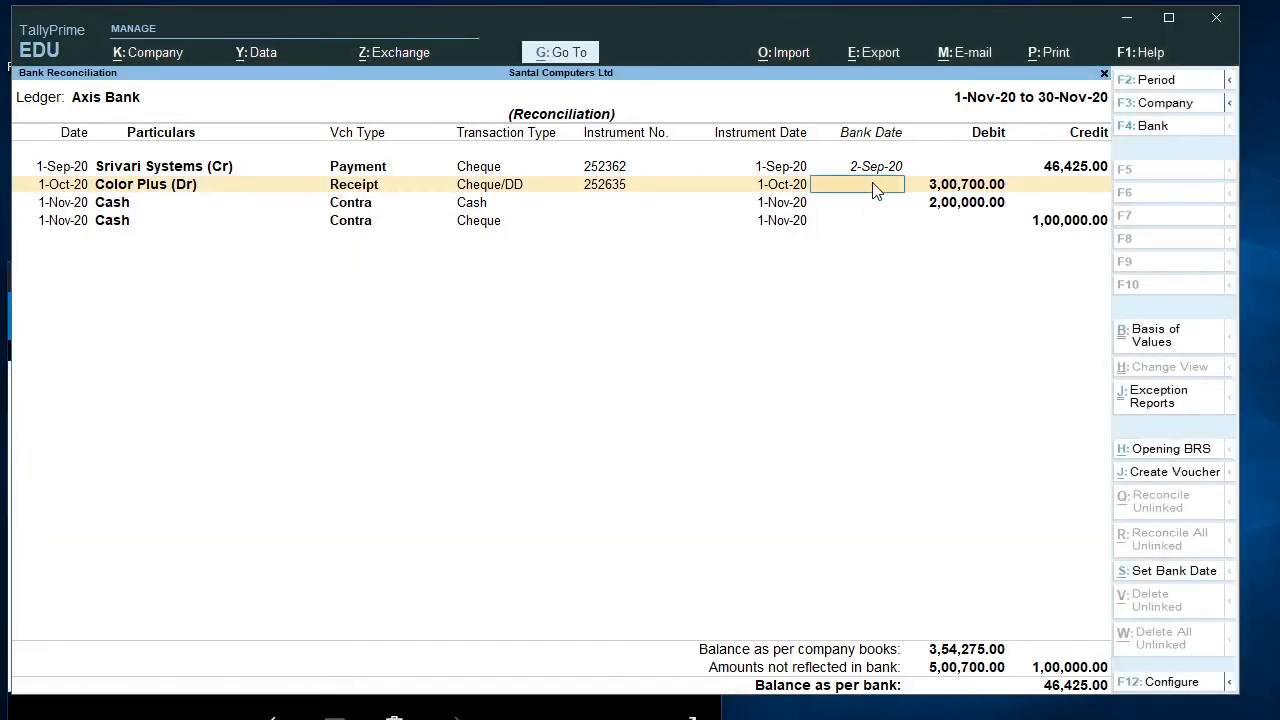
pyautogui.write('2-10')
pyautogui.press('Return')
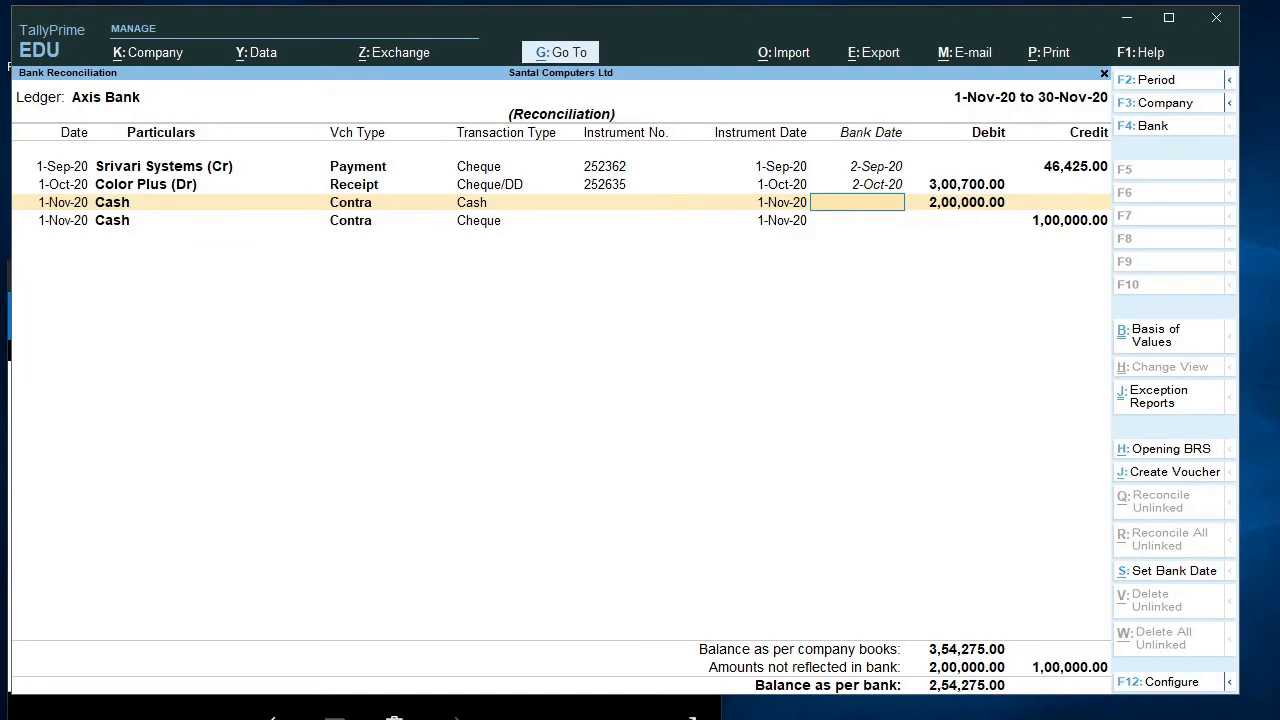
# - Check the bank statement for the unrecorded cheque book charges, then start a new voucher from the reconciliation, accepting the entered bank dates
pyautogui.hotkey('alt', 'Tab')
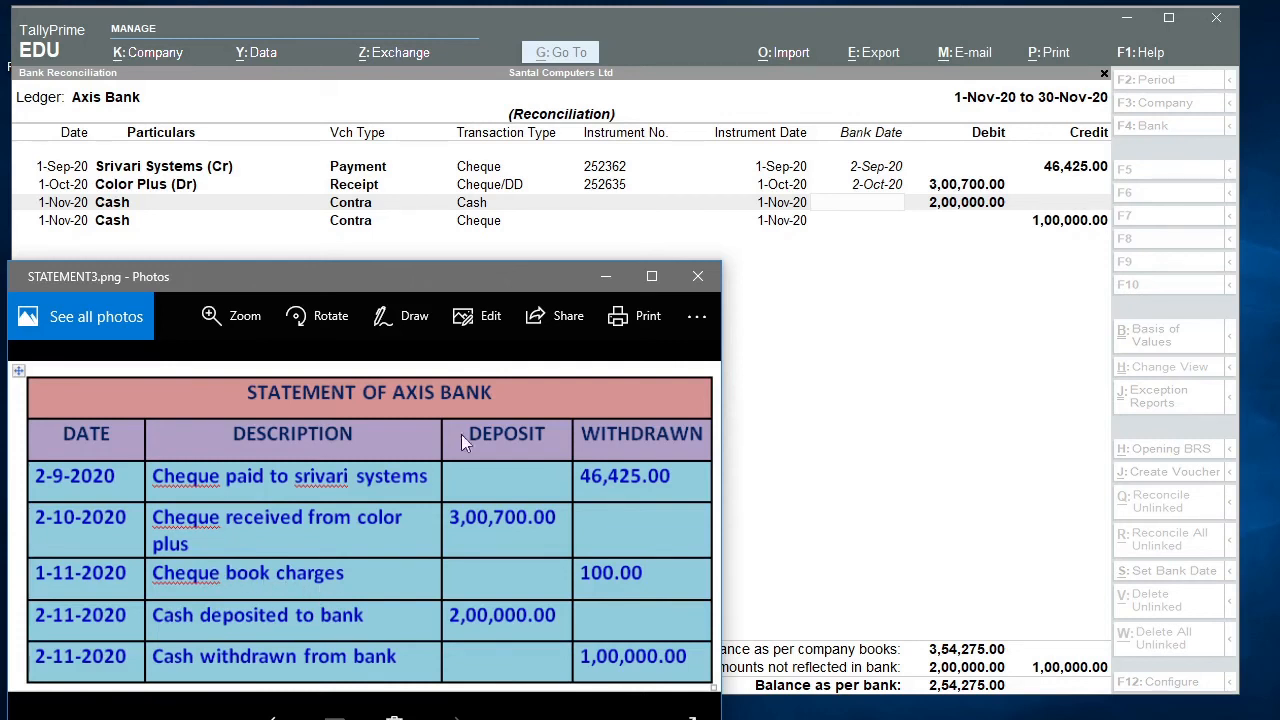
pyautogui.click(608, 281)
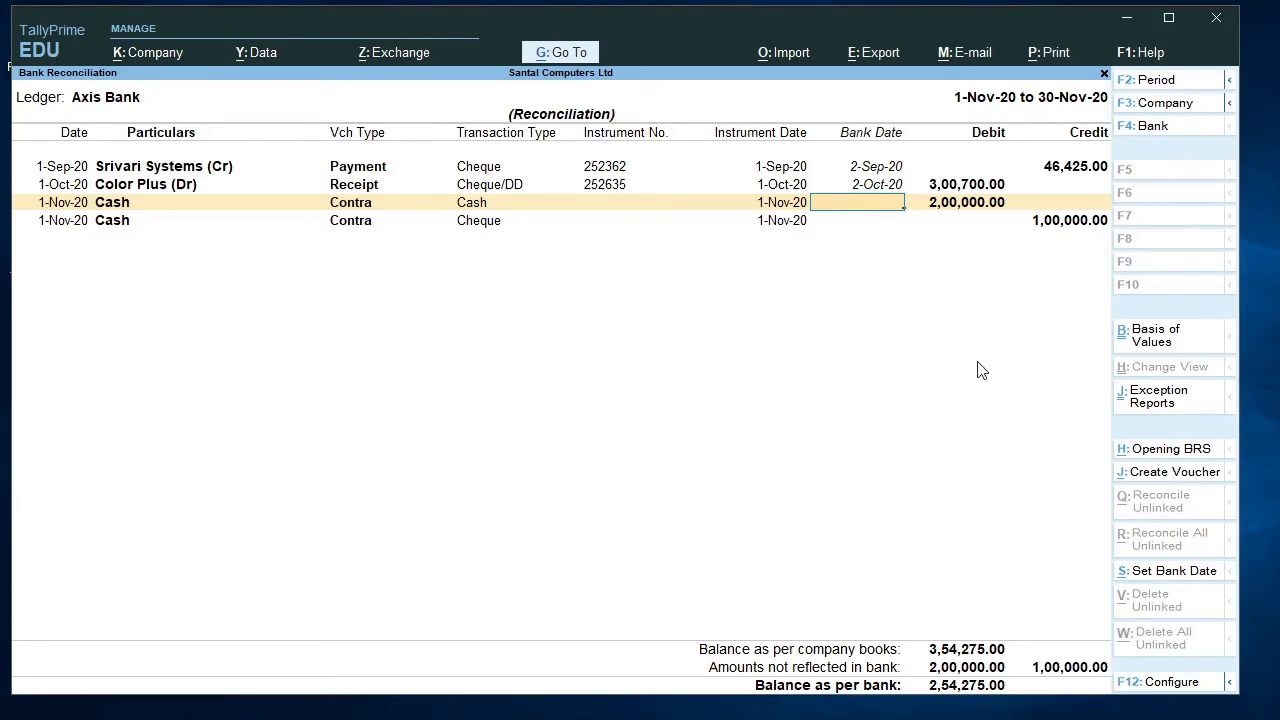
pyautogui.click(1145, 474)
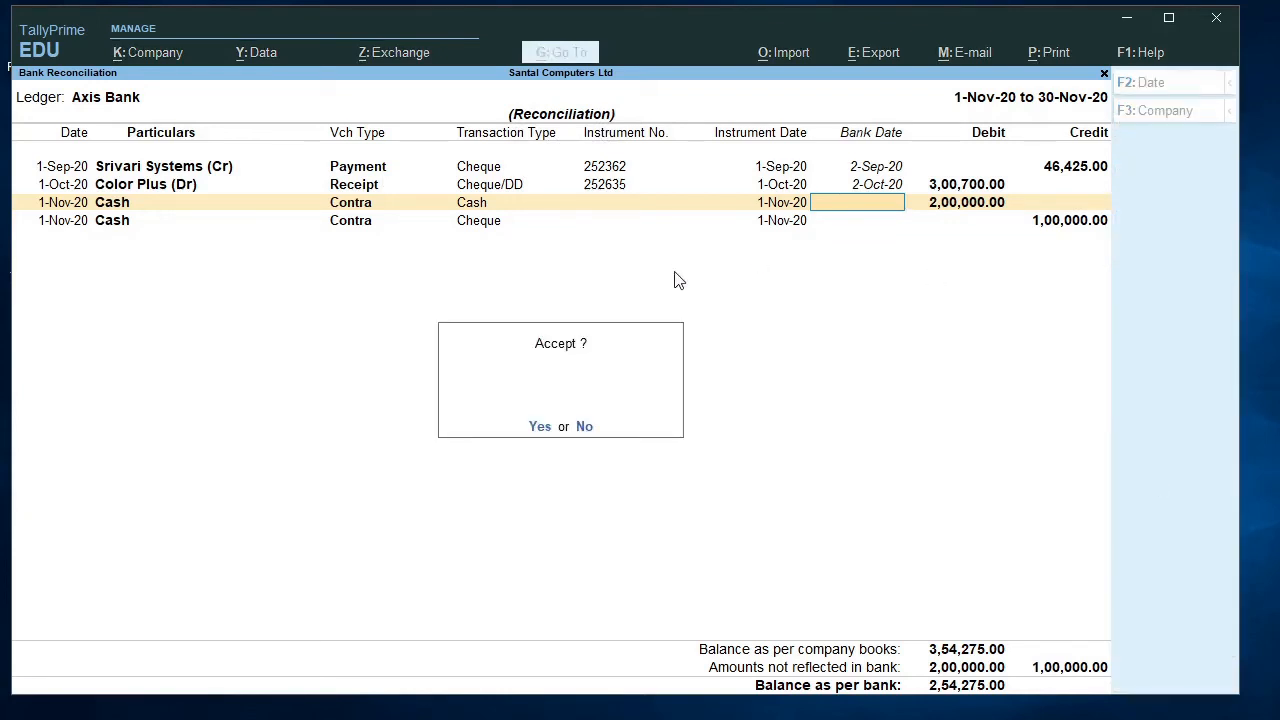
pyautogui.press('y')
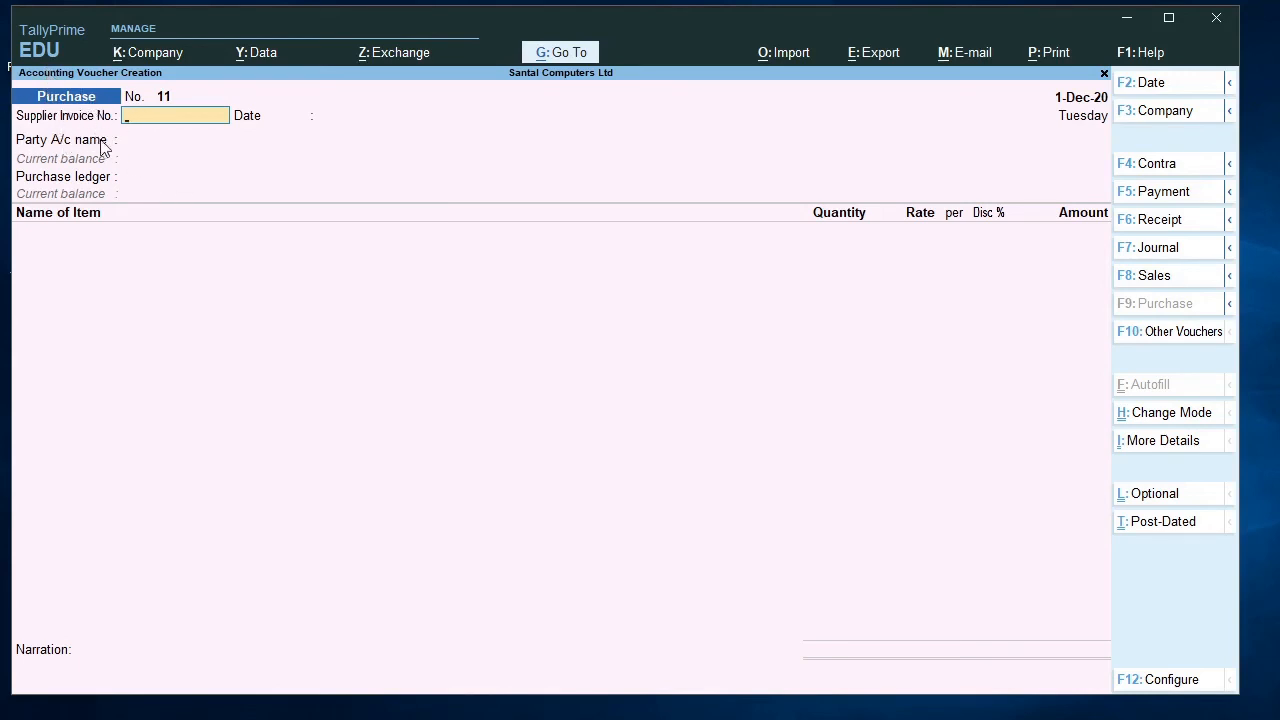
# - Switch the new voucher to a Payment voucher and choose Axis Bank as its account
pyautogui.click(1155, 197)
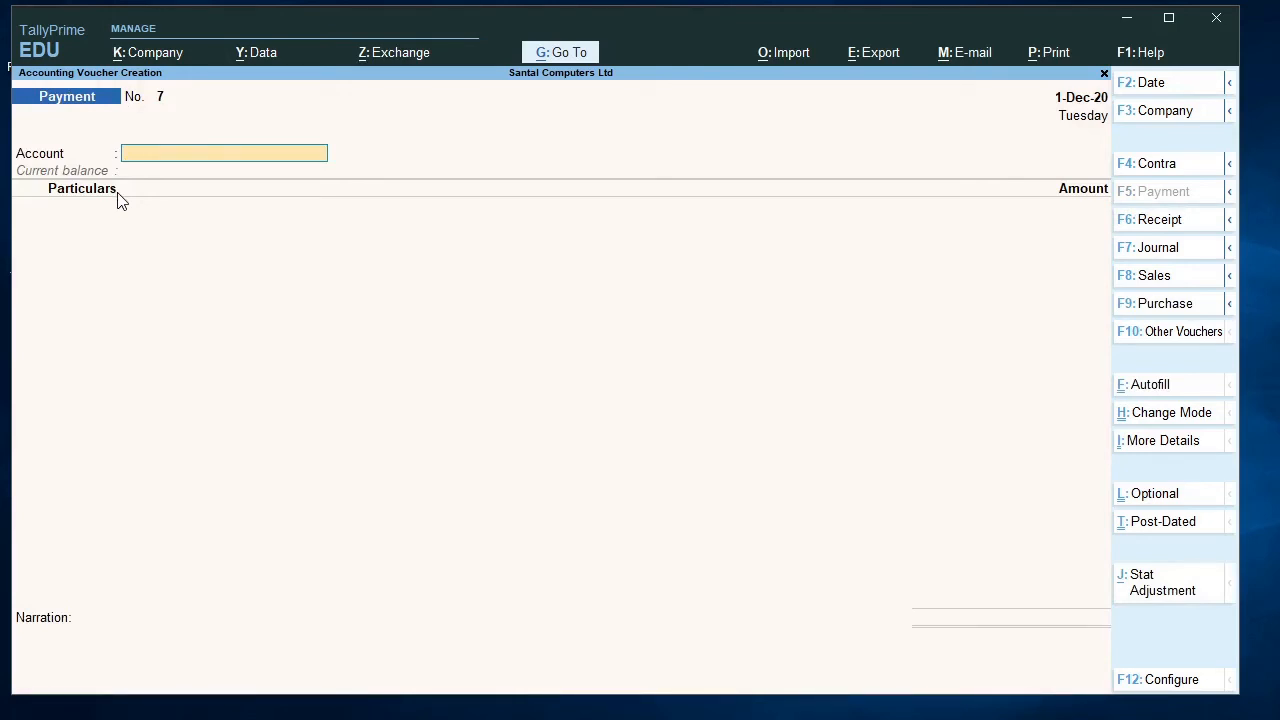
pyautogui.write('A')
pyautogui.press('Return')
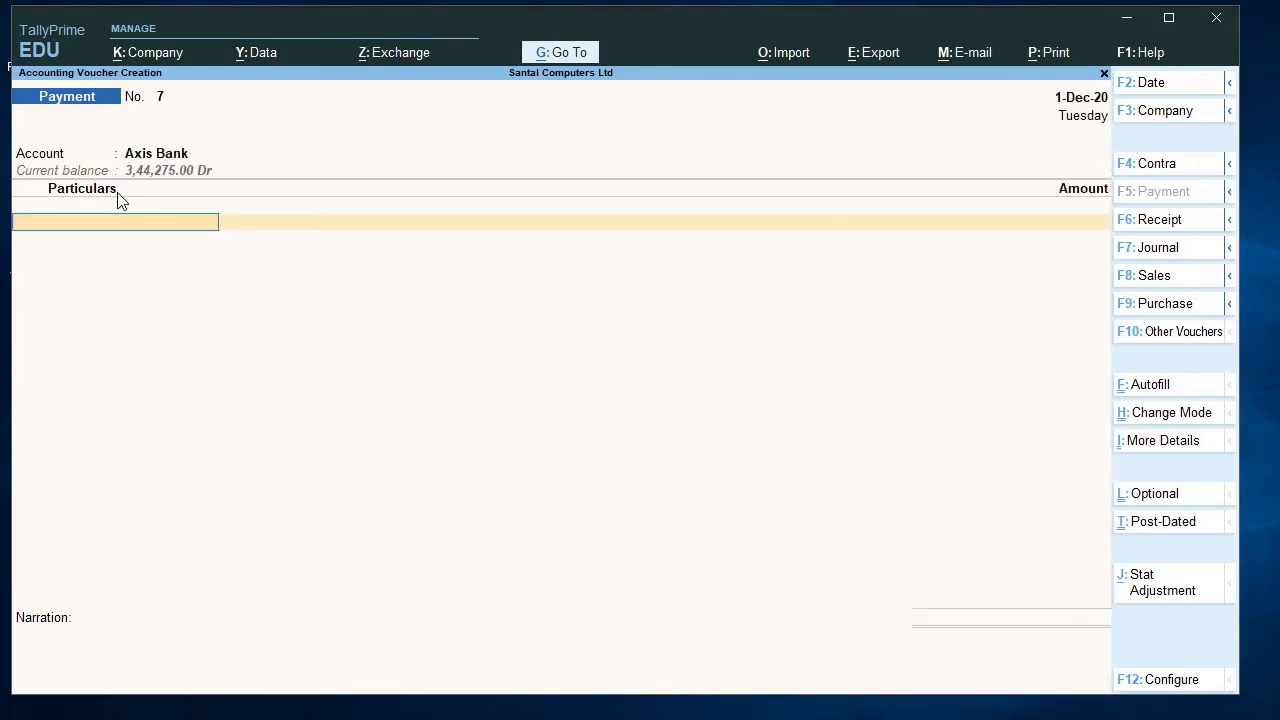
# - Choose the Cheque Book Charges ledger as the particulars of the Axis Bank payment voucher
pyautogui.write('C')
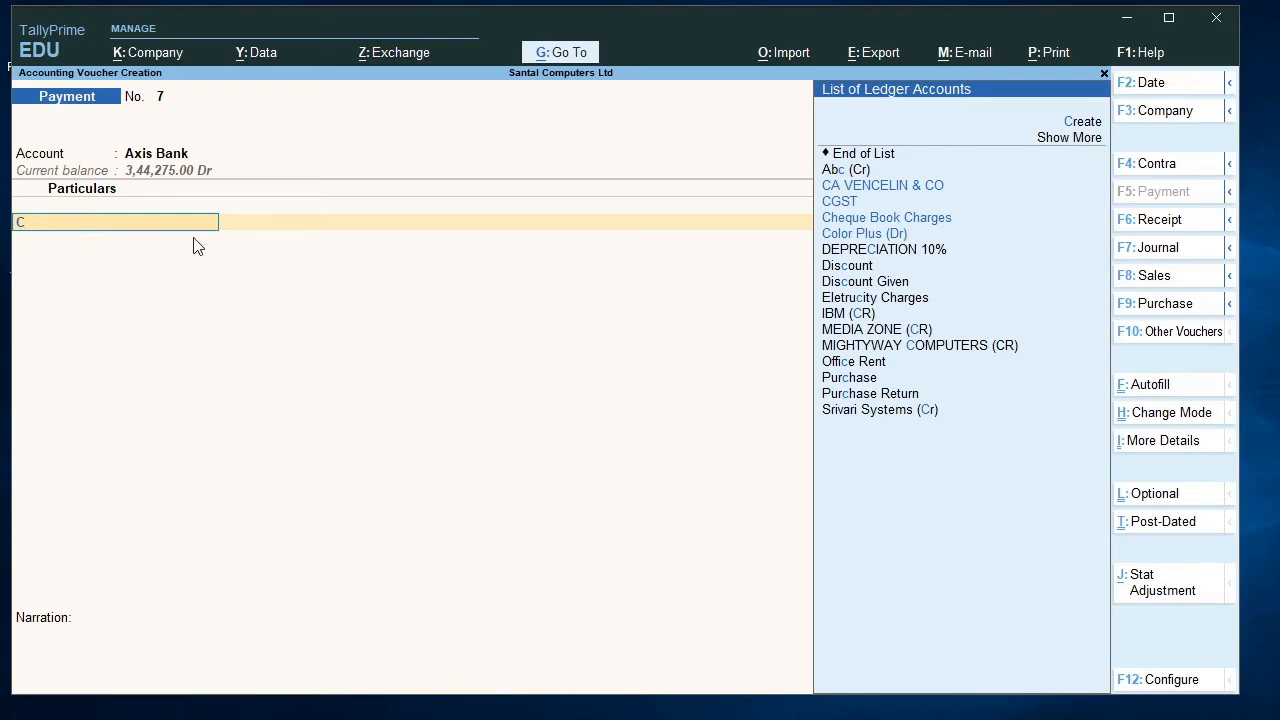
pyautogui.press('Down')
pyautogui.press('Down')
pyautogui.press('Down')
pyautogui.press('Down')
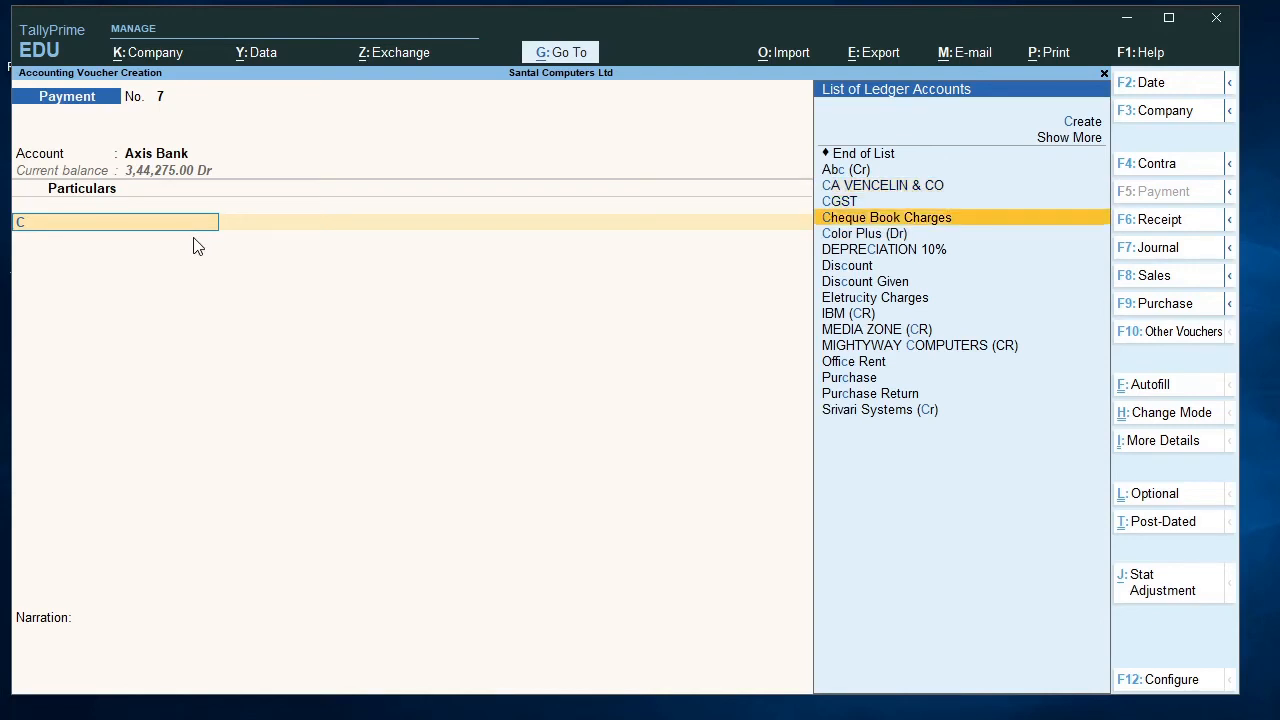
pyautogui.press('Up')
pyautogui.press('Return')
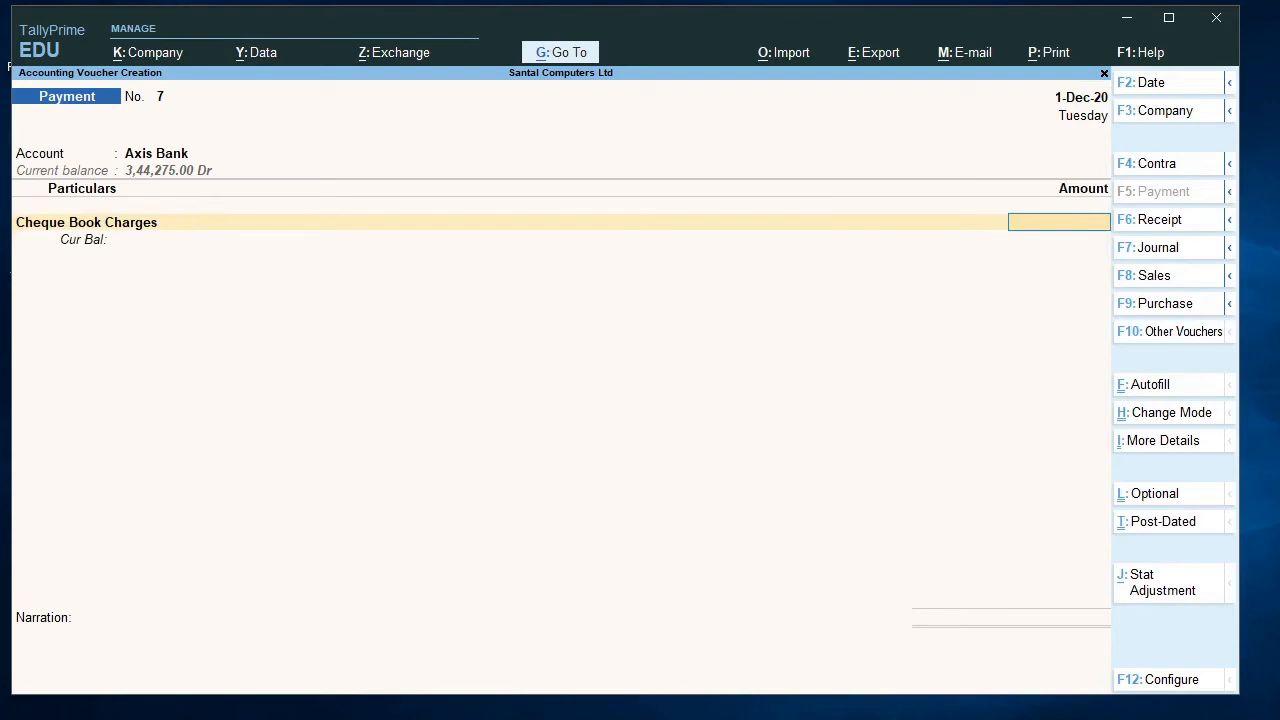
# - Consult the bank statement image and enter 100 as the amount of the cheque book charges
pyautogui.click(710, 718)
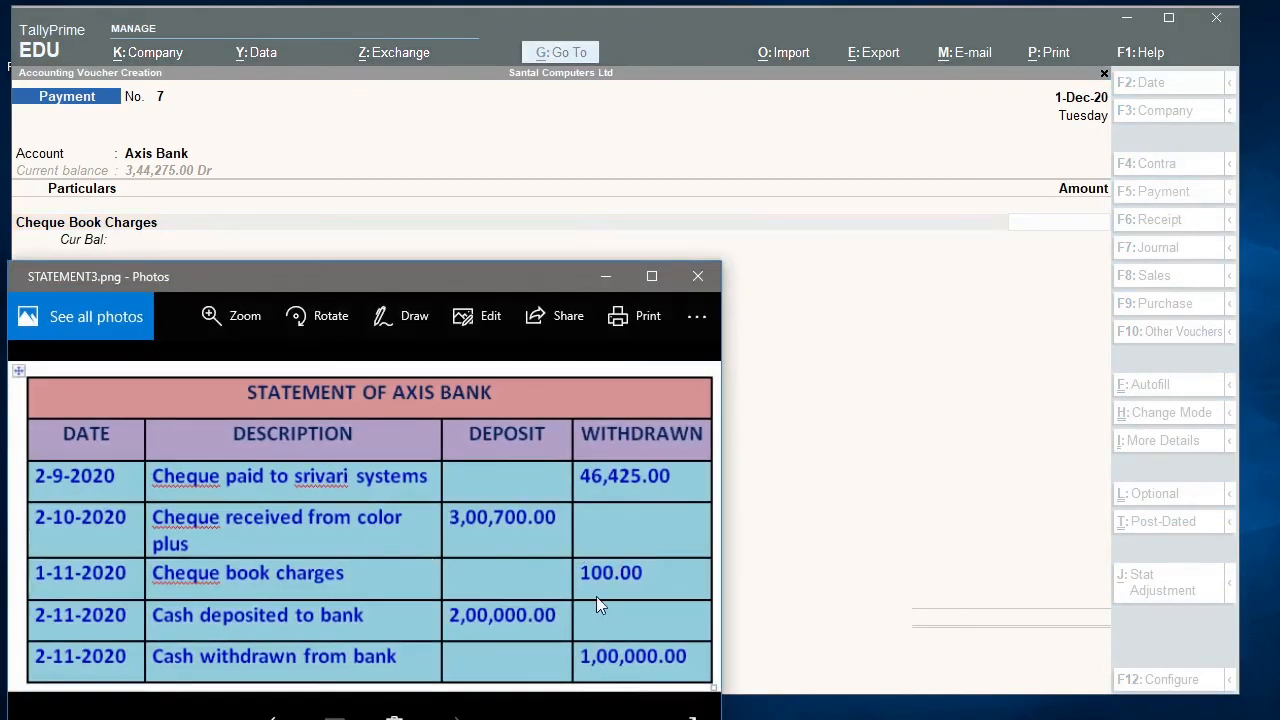
pyautogui.click(605, 276)
pyautogui.write('100')
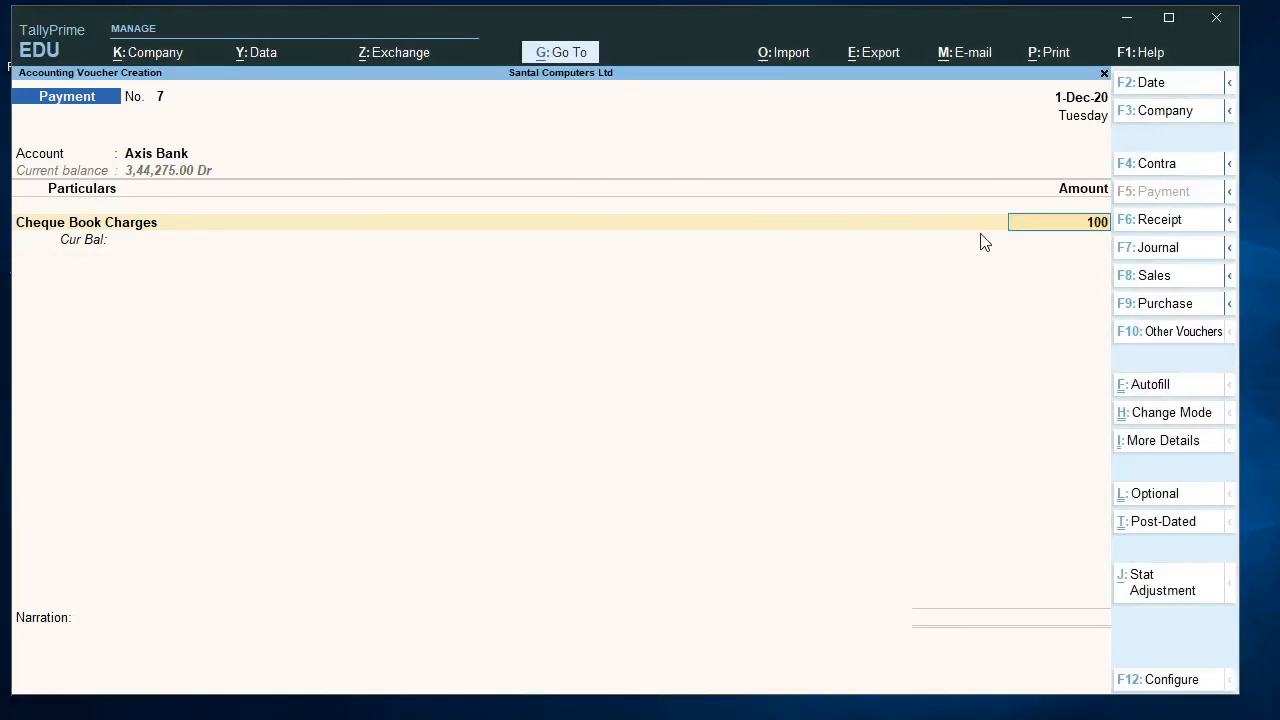
pyautogui.press('Return')
pyautogui.press('Return')
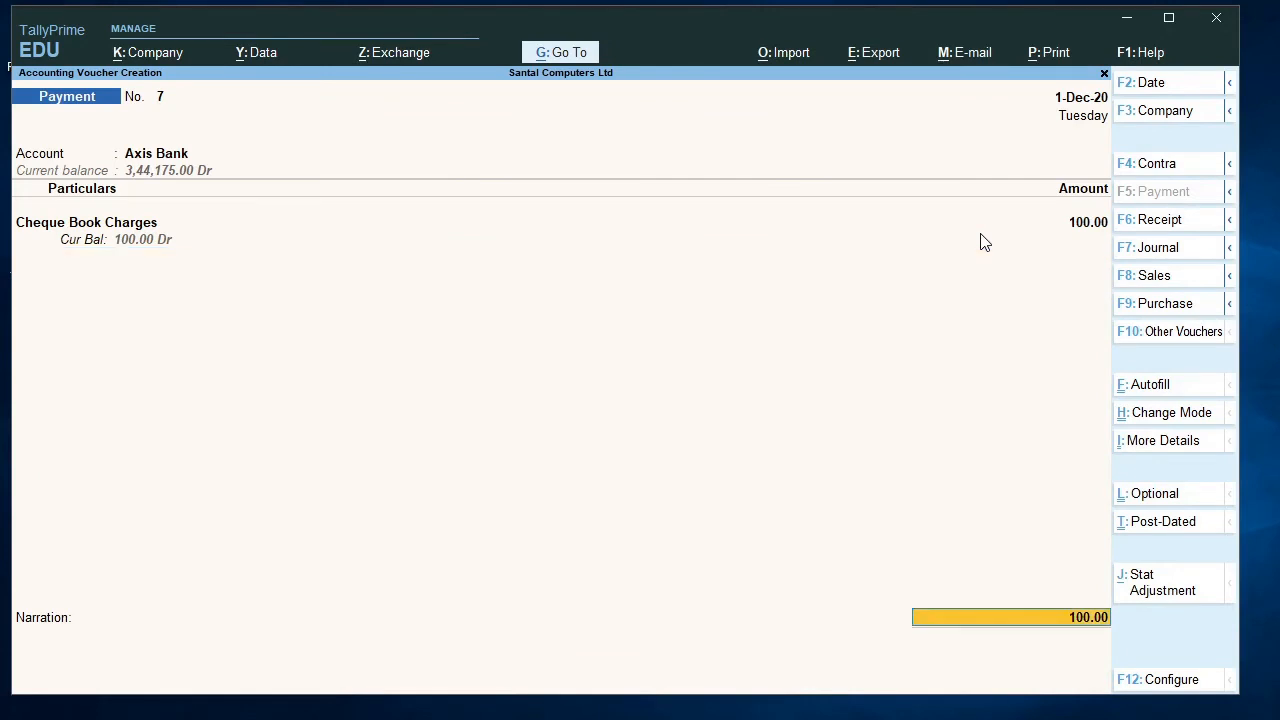
pyautogui.press('Return')
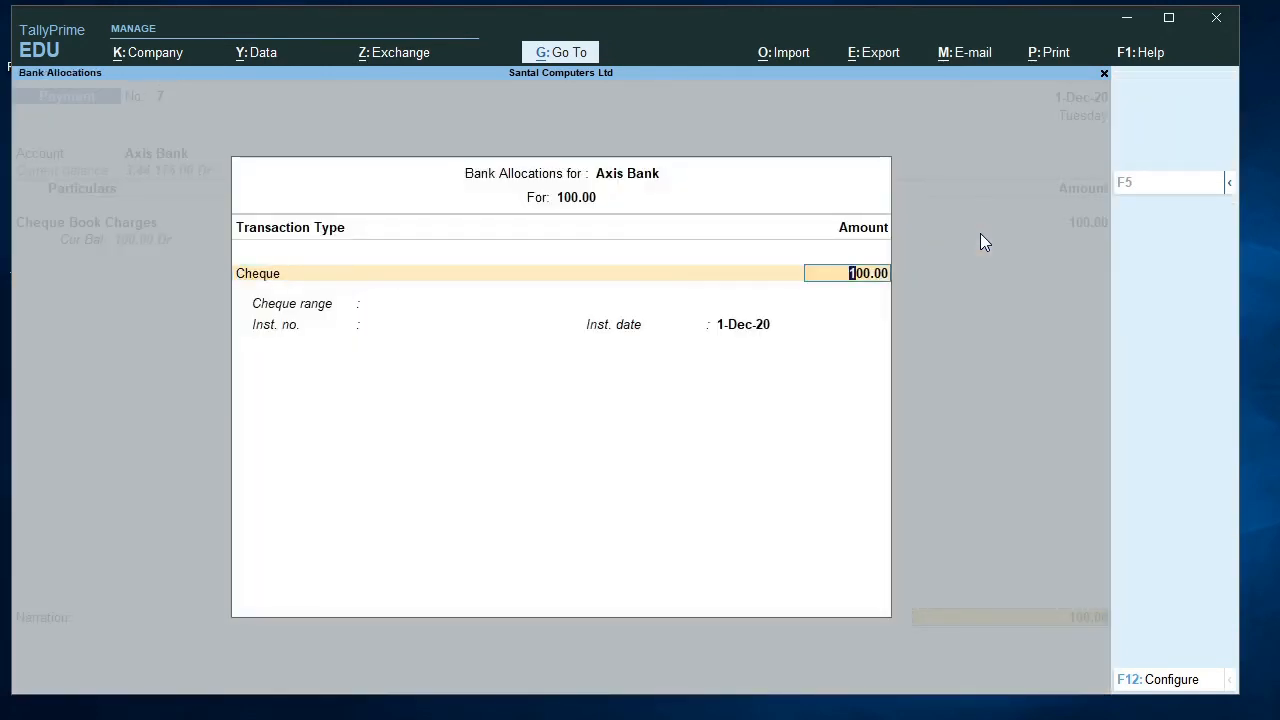
pyautogui.press('Escape')
pyautogui.press('Escape')
pyautogui.press('y')
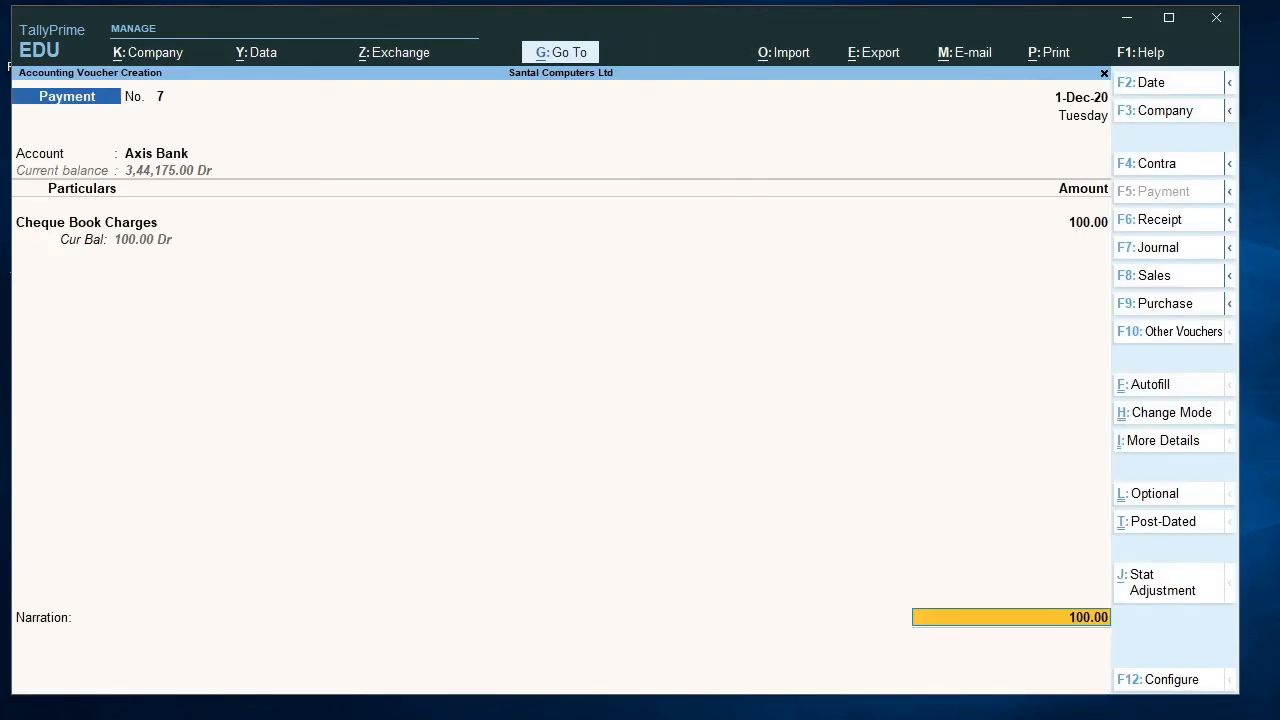
# - Check the date of the cheque book charges in the bank statement image and set the voucher date to 1-11
pyautogui.click(714, 719)
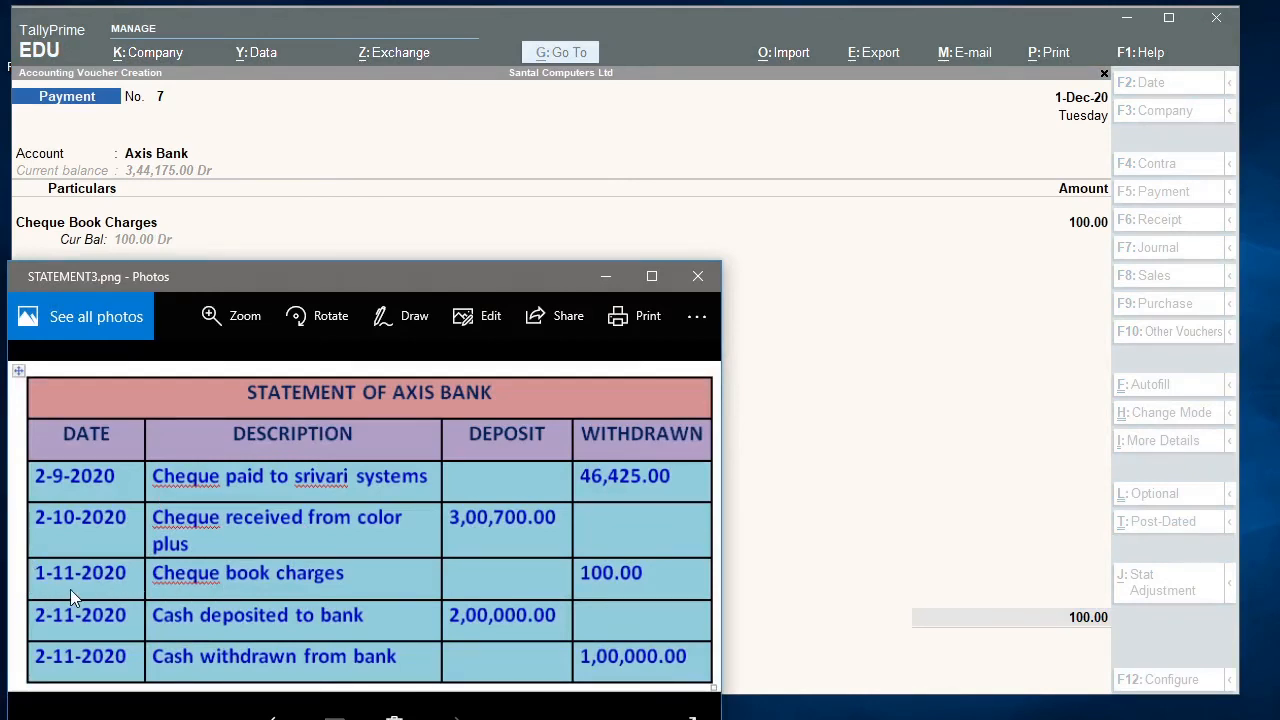
pyautogui.click(604, 277)
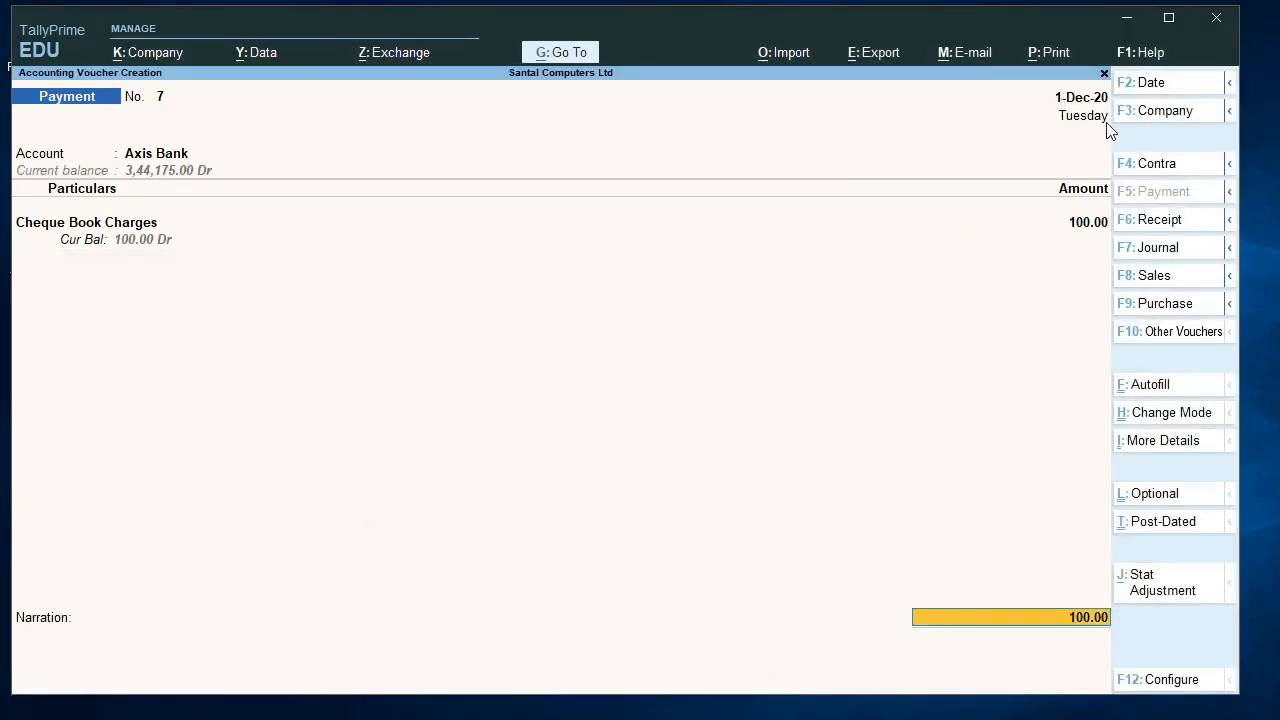
pyautogui.press('F2')
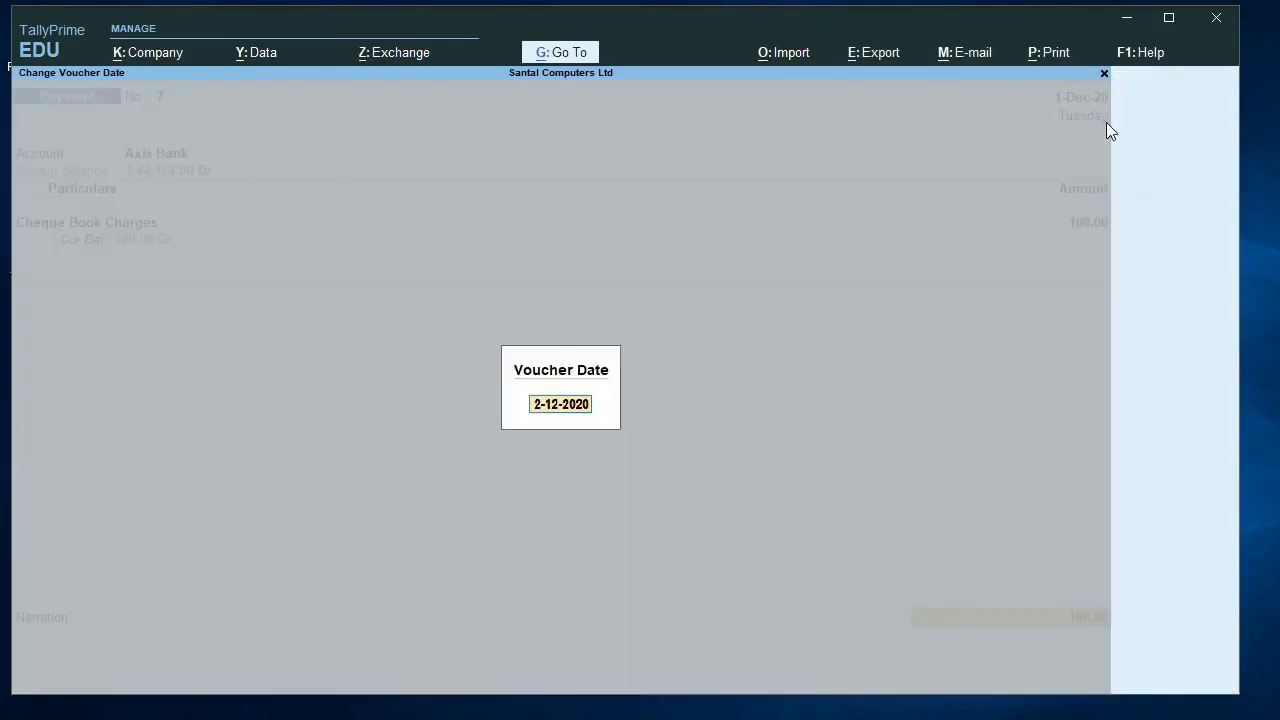
pyautogui.write('1-11')
pyautogui.press('Return')
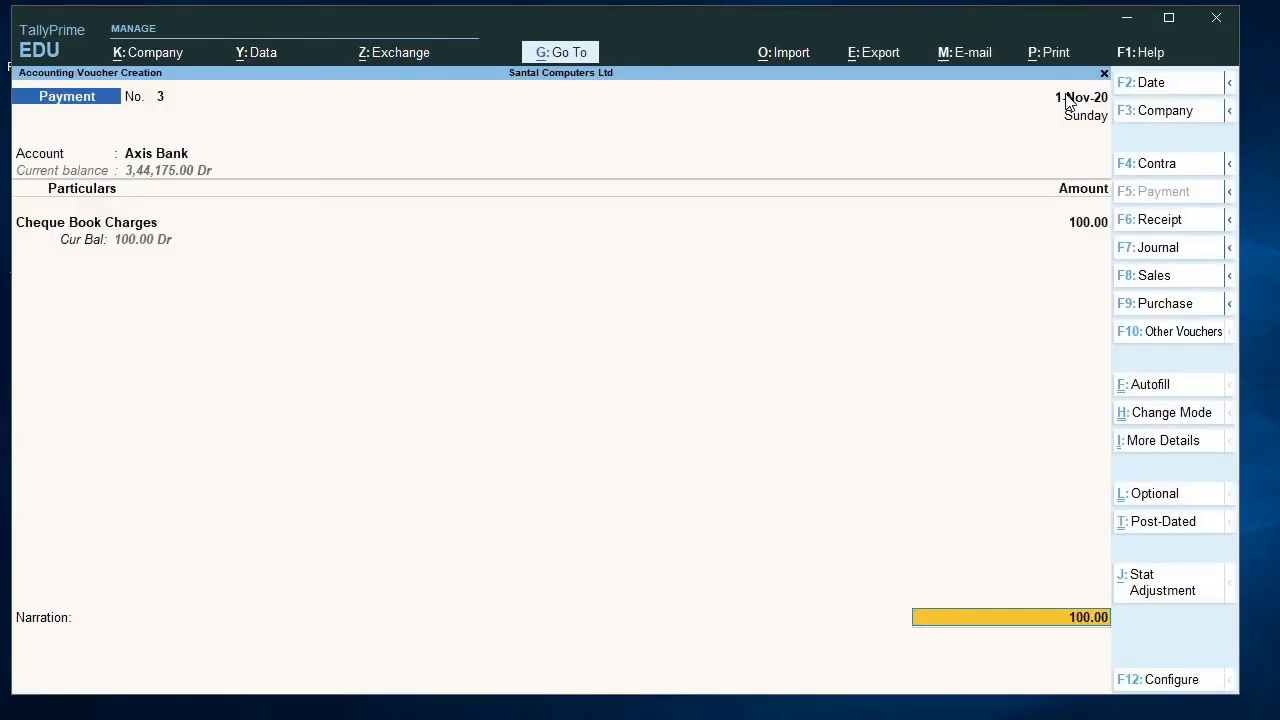
# - Complete the cheque allocation with range Not Applicable, instrument number 542136 and instrument date 1-11, and save the payment voucher
pyautogui.press('Return')
pyautogui.press('Return')
pyautogui.press('Return')
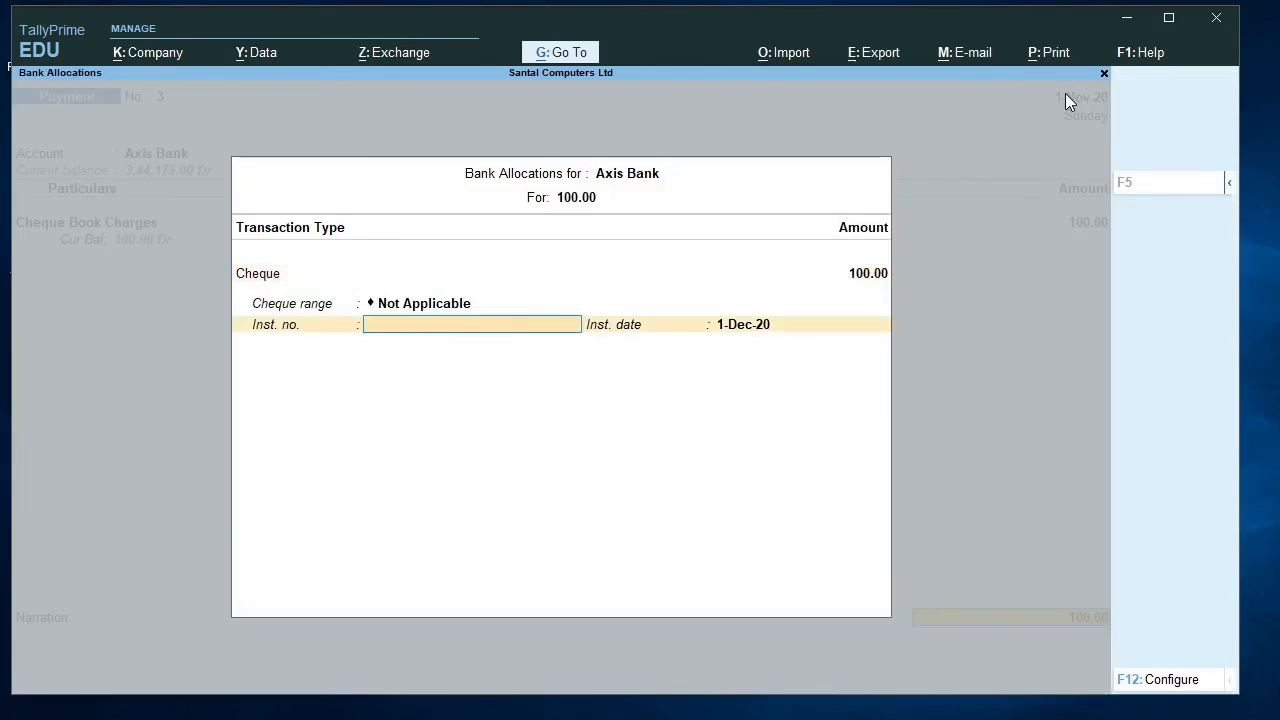
pyautogui.write('542136')
pyautogui.press('Return')
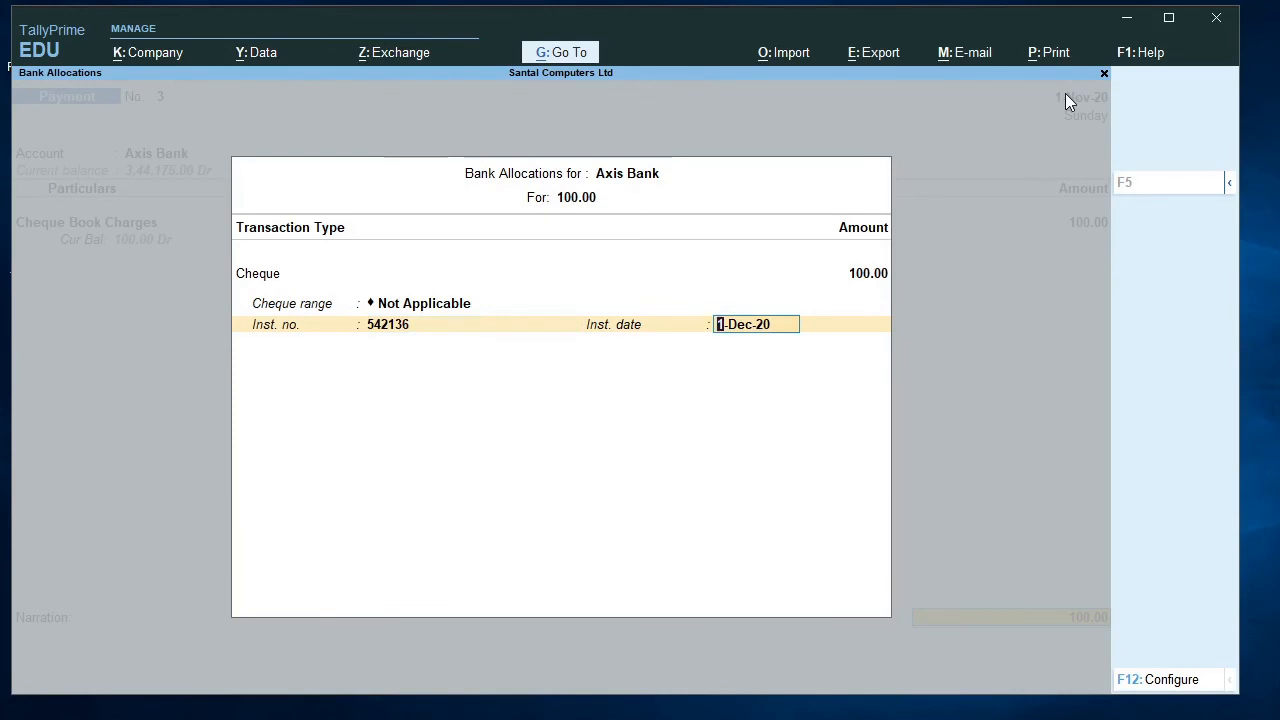
pyautogui.write('1-11')
pyautogui.press('Return')
pyautogui.press('Return')
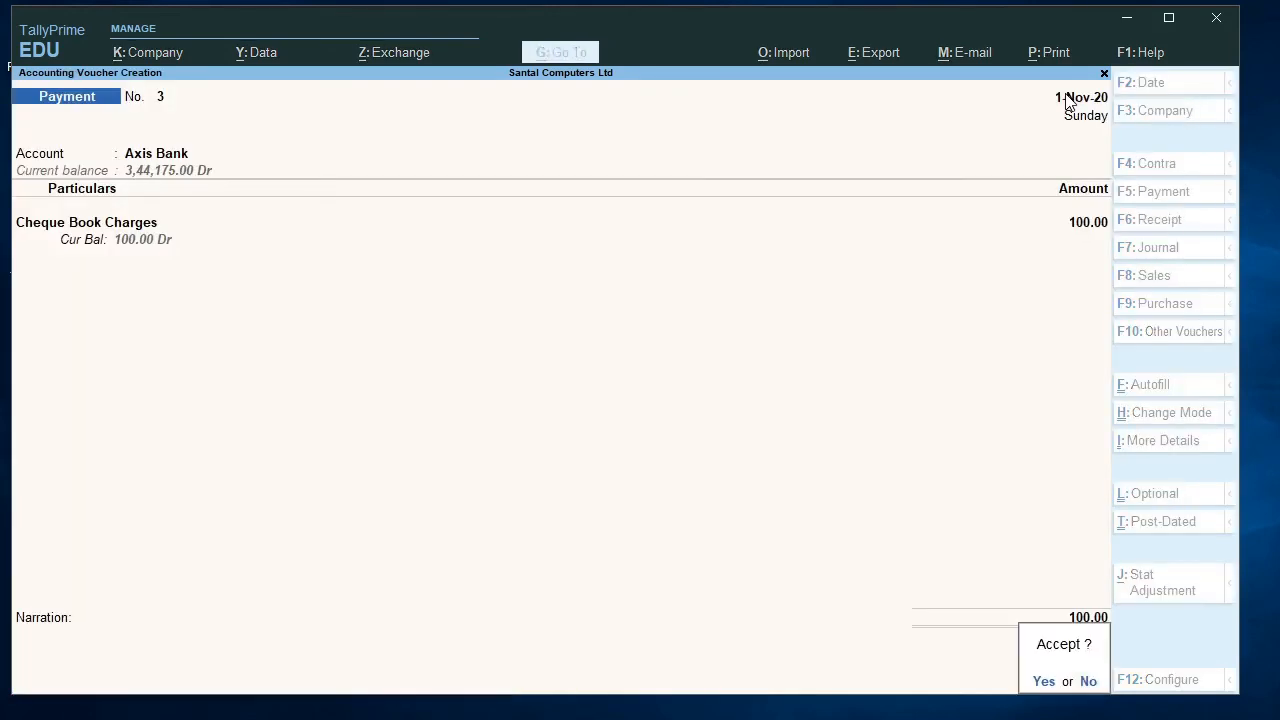
pyautogui.press('Return')
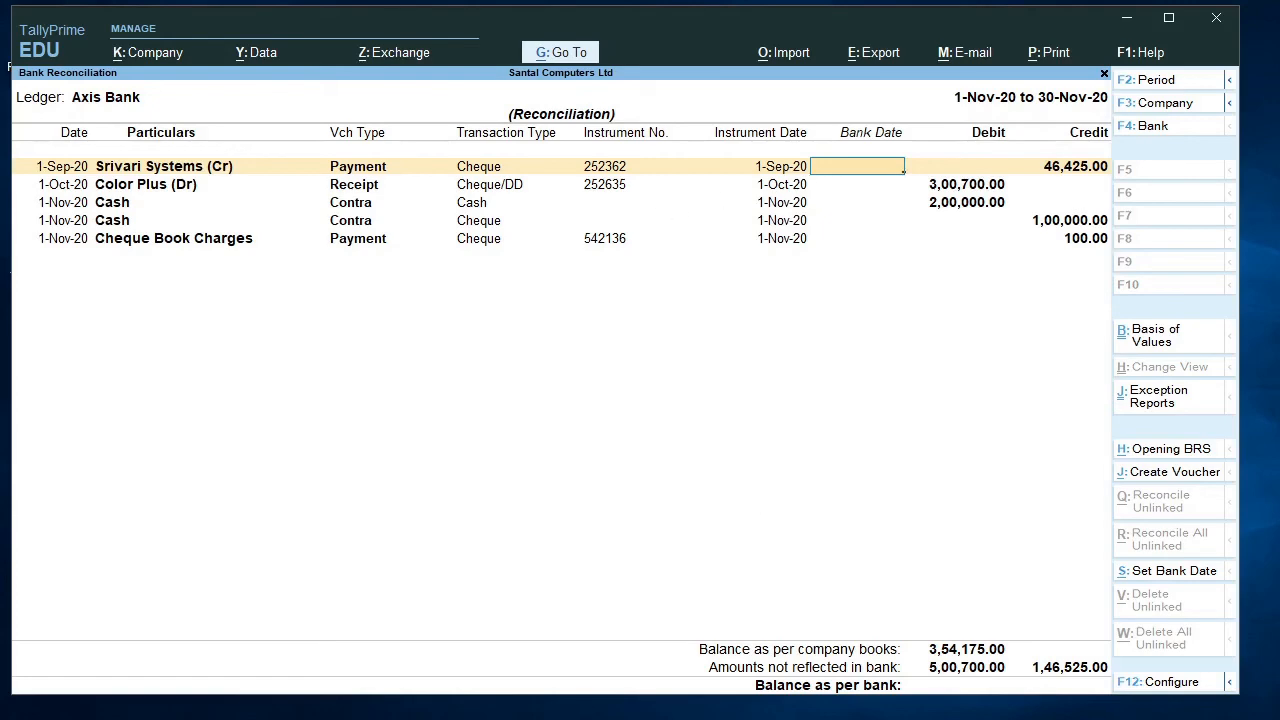
# - Consult the bank statement image and set the bank dates of the Srivari Systems payment to 2-9 and the Color Plus receipt to 2-10
pyautogui.hotkey('alt', 'Tab')
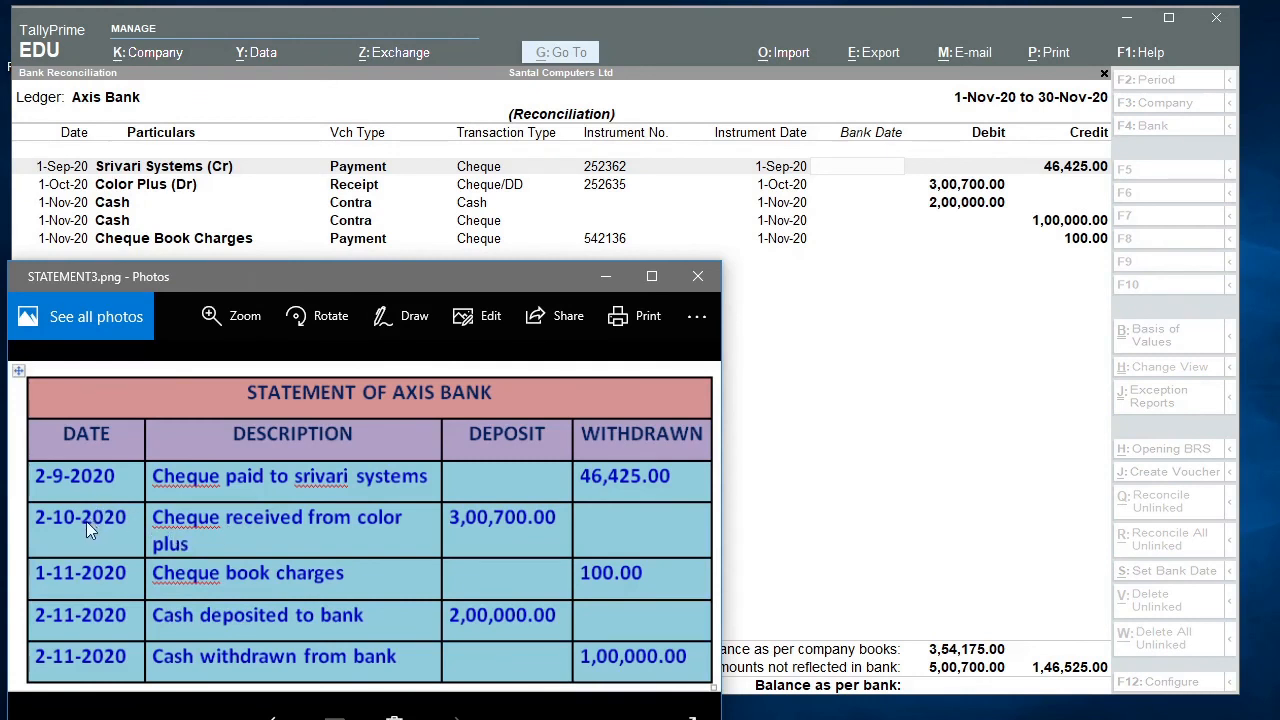
pyautogui.click(862, 172)
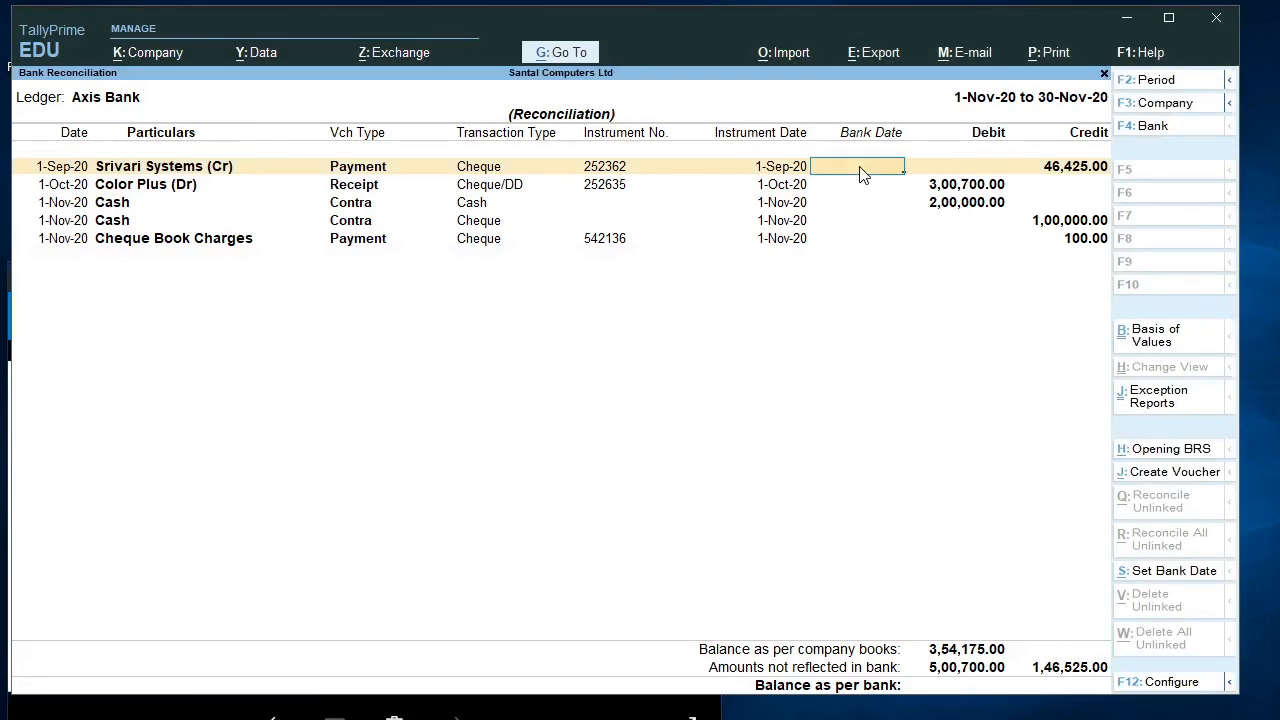
pyautogui.write('2-9')
pyautogui.press('Return')
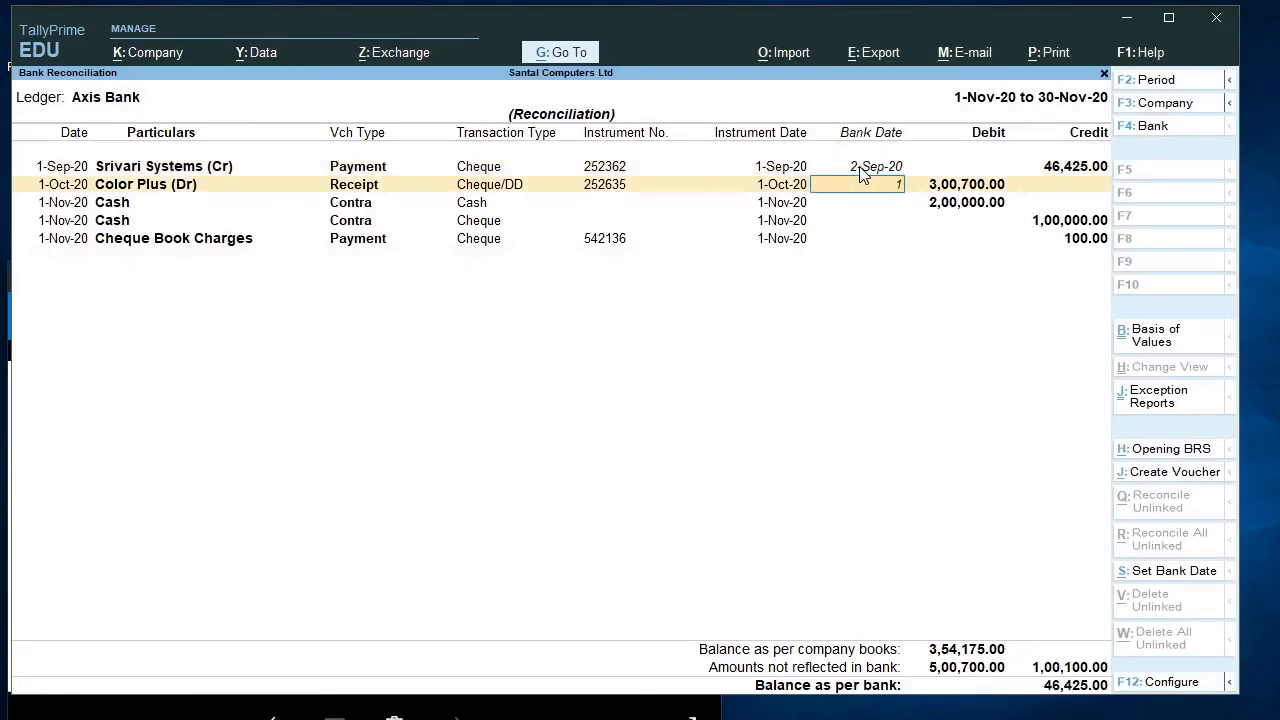
pyautogui.write('1-')
pyautogui.press('BackSpace')
pyautogui.write('2-10')
pyautogui.press('Return')
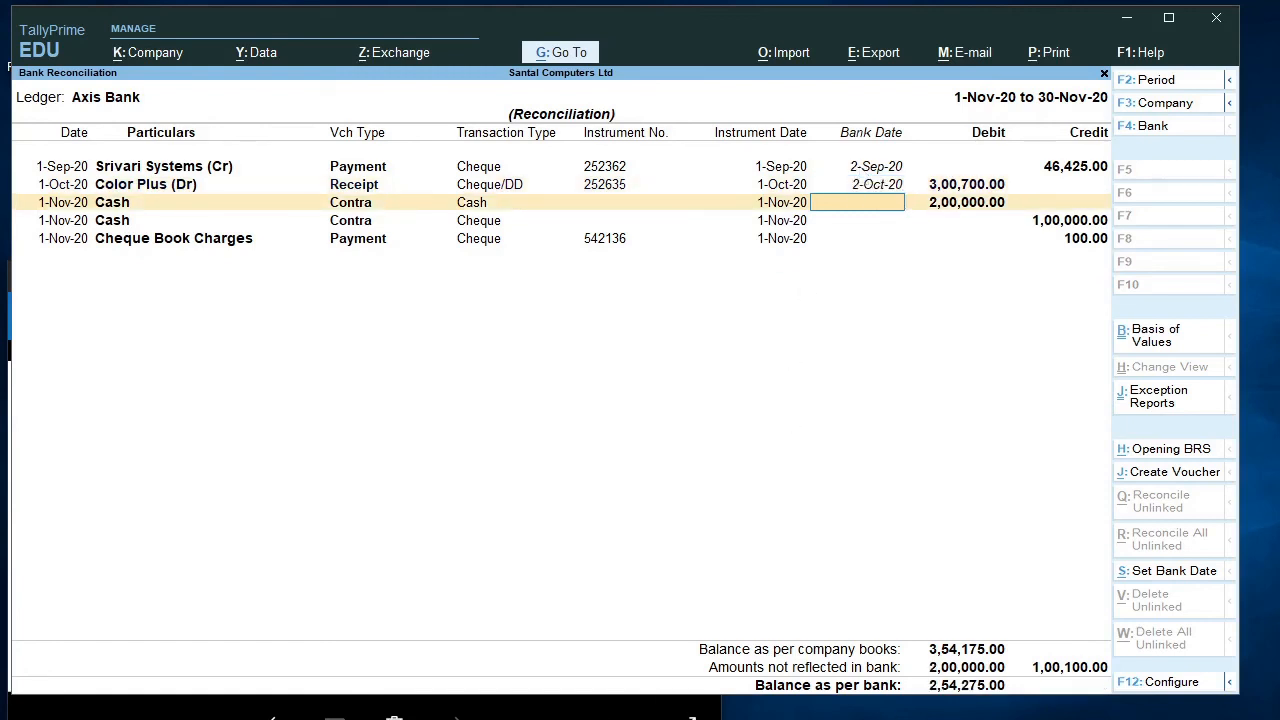
# - Consult the bank statement image and set the bank date of both the 2,00,000 cash deposit and the 1,00,000 cash withdrawal to 2-11
pyautogui.hotkey('alt', 'Tab')
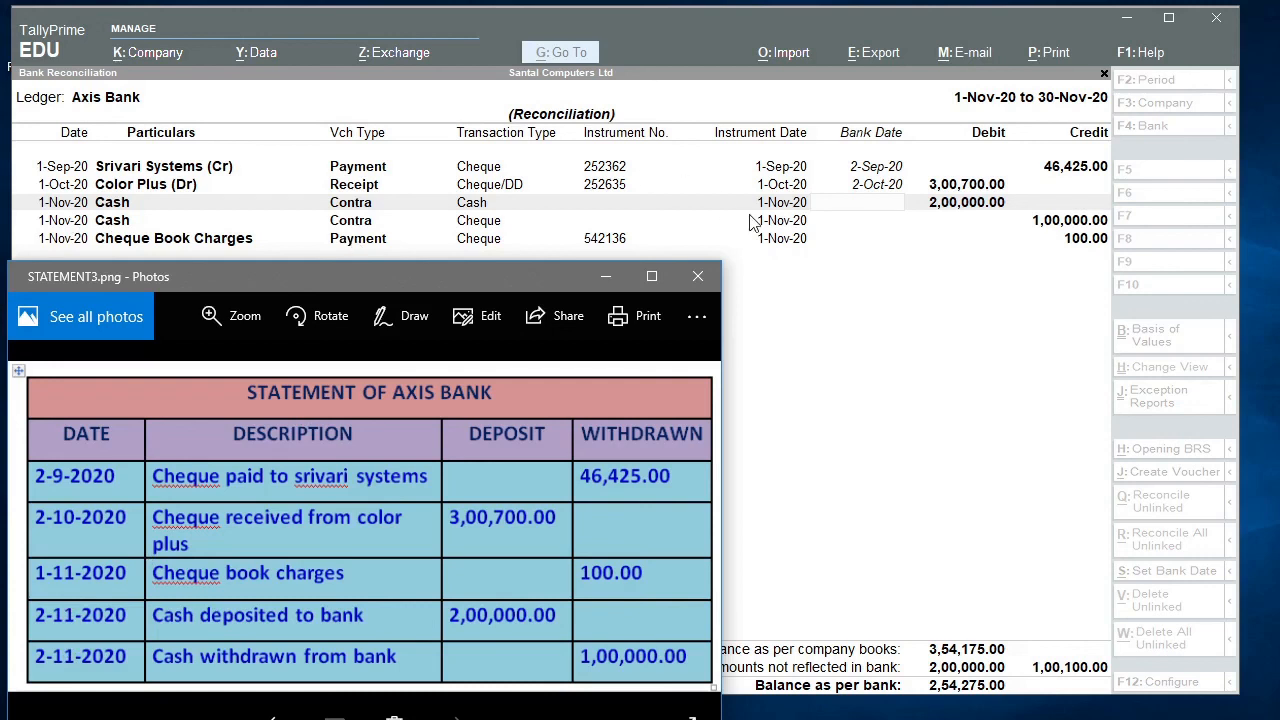
pyautogui.click(876, 210)
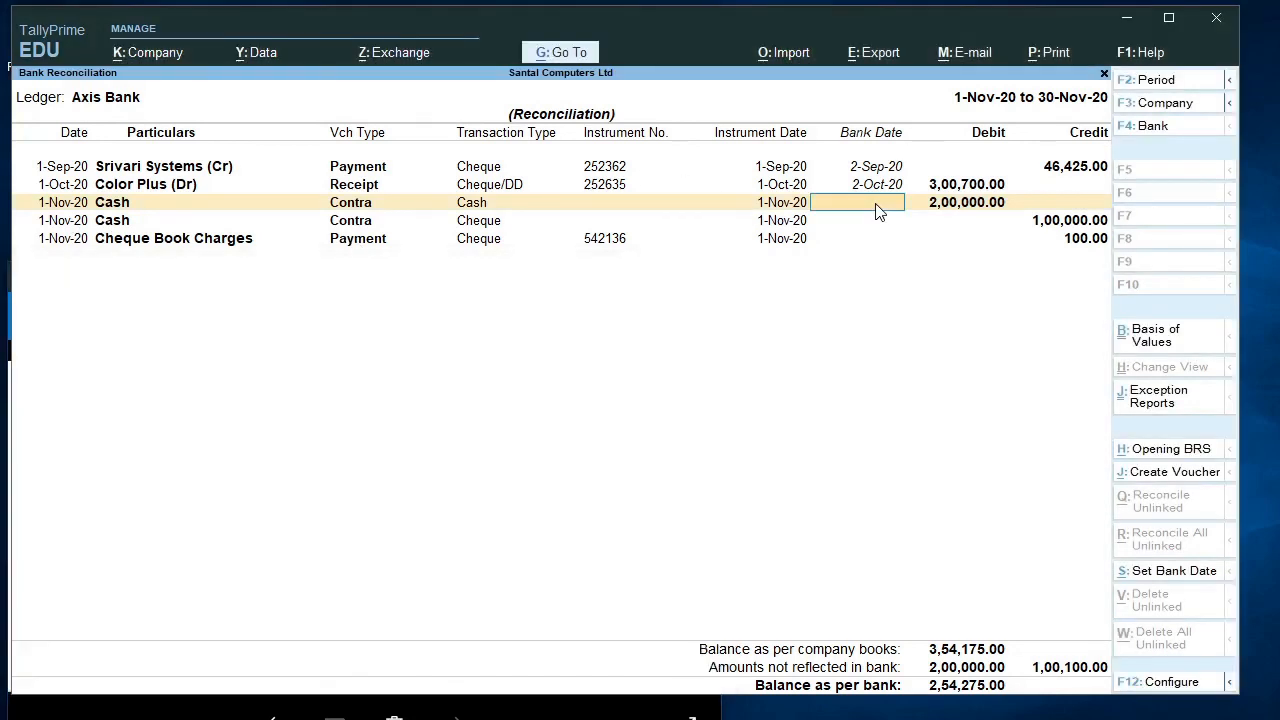
pyautogui.write('2-11')
pyautogui.press('Return')
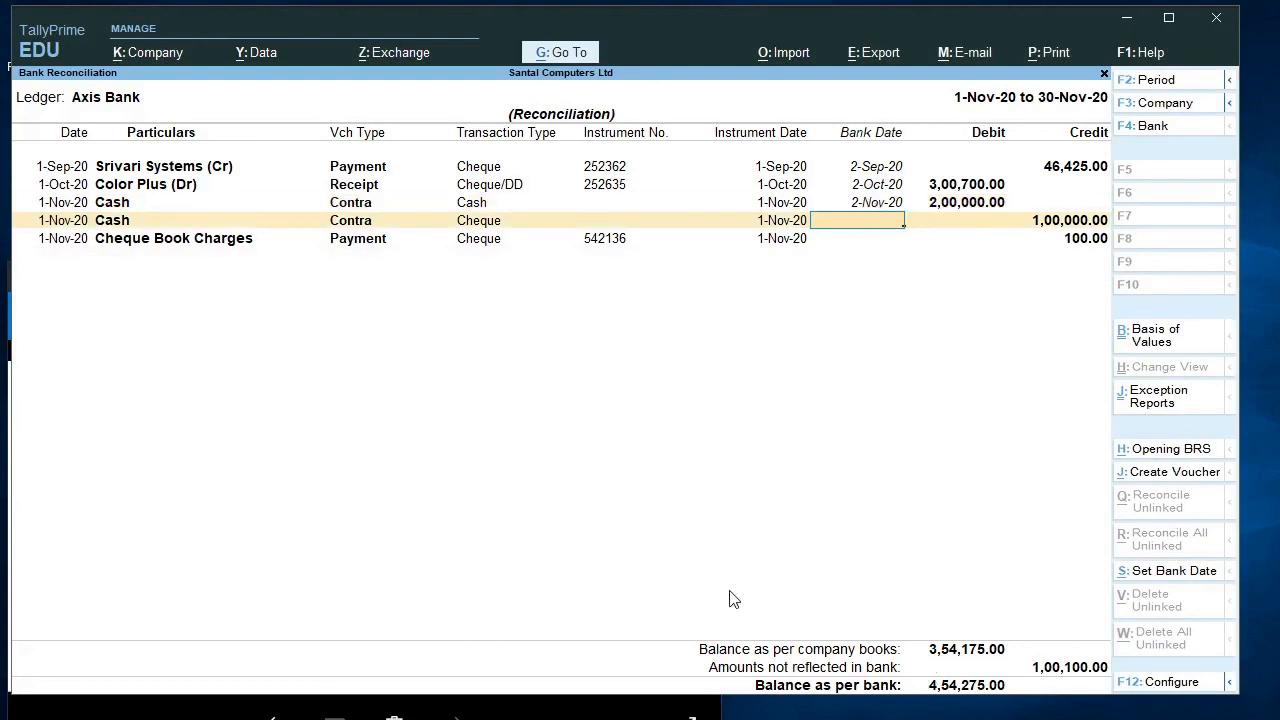
pyautogui.hotkey('alt', 'Tab')
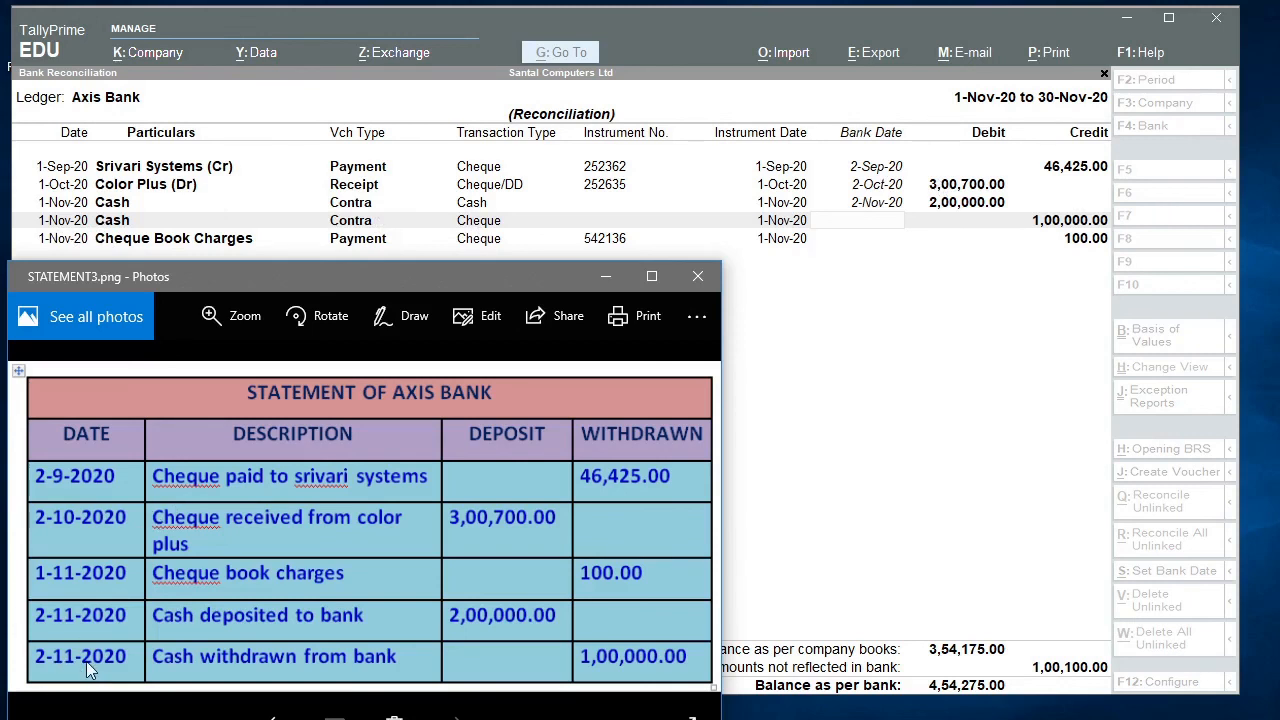
pyautogui.click(862, 228)
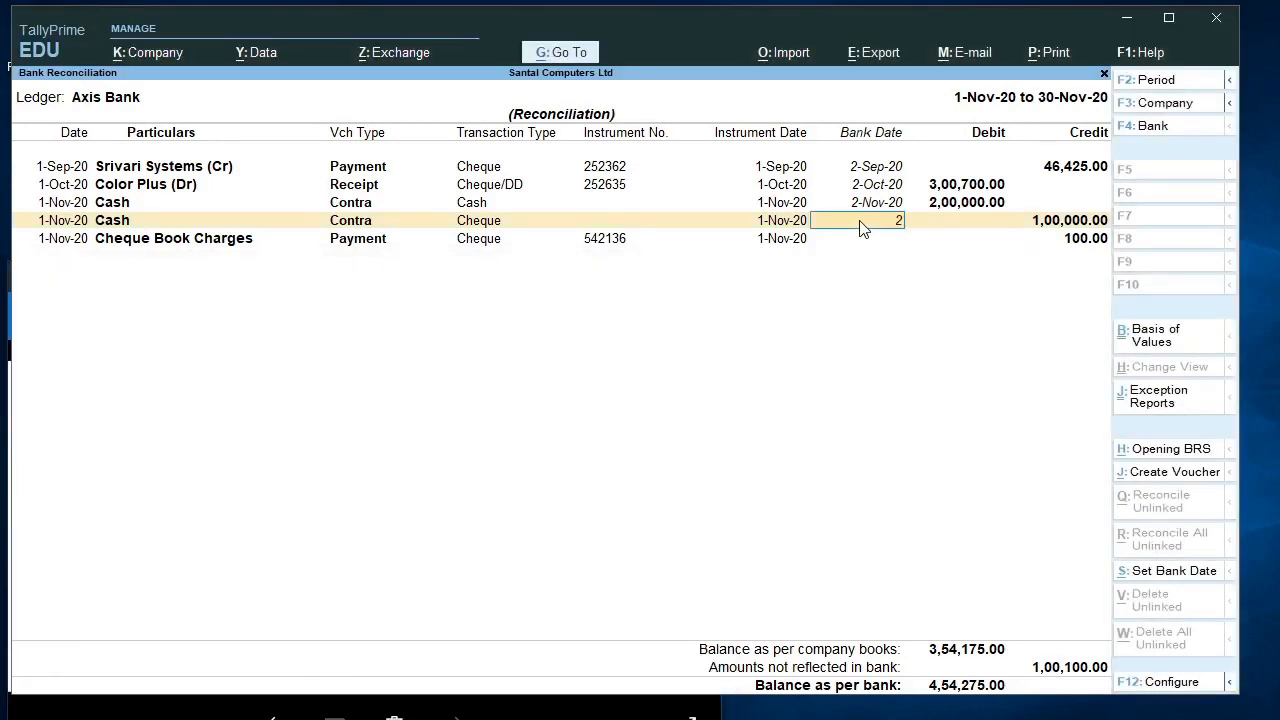
pyautogui.write('2-11')
pyautogui.press('Return')
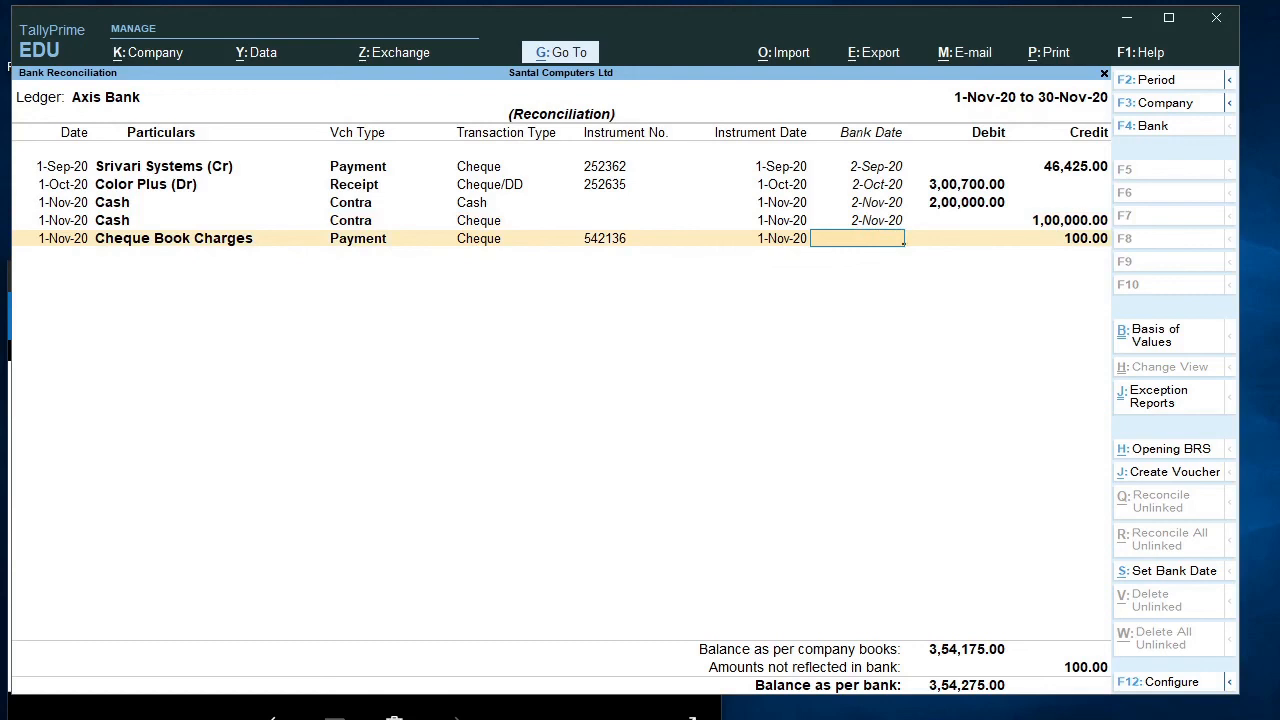
# - Consult the bank statement image, set the bank date of the cheque book charges to 1-11, and accept the reconciliation
pyautogui.click(554, 717)
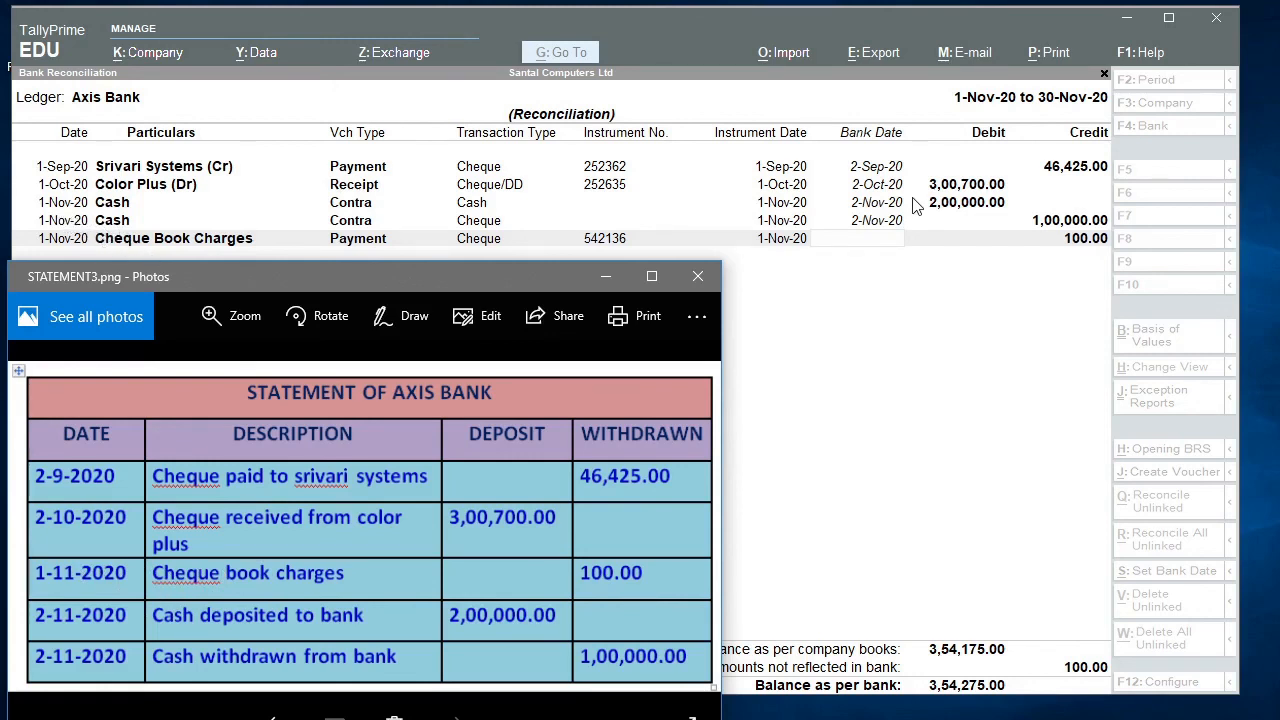
pyautogui.click(866, 240)
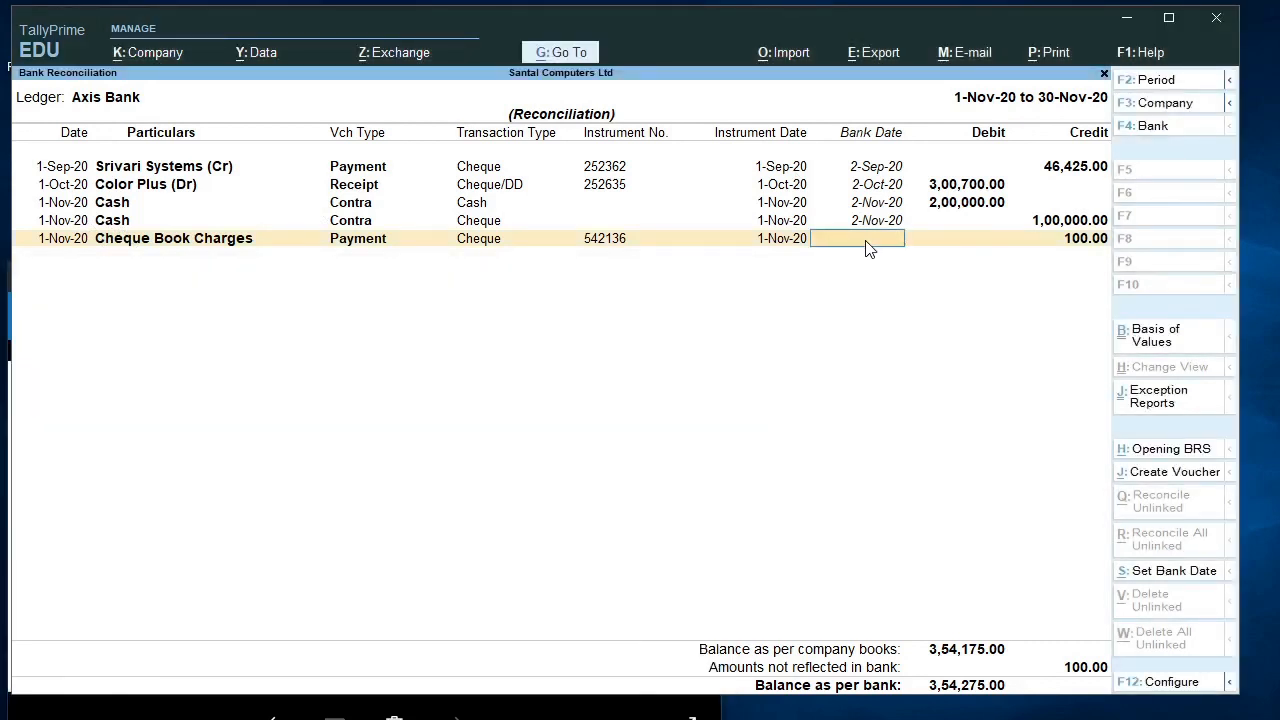
pyautogui.write('1-11')
pyautogui.press('Return')
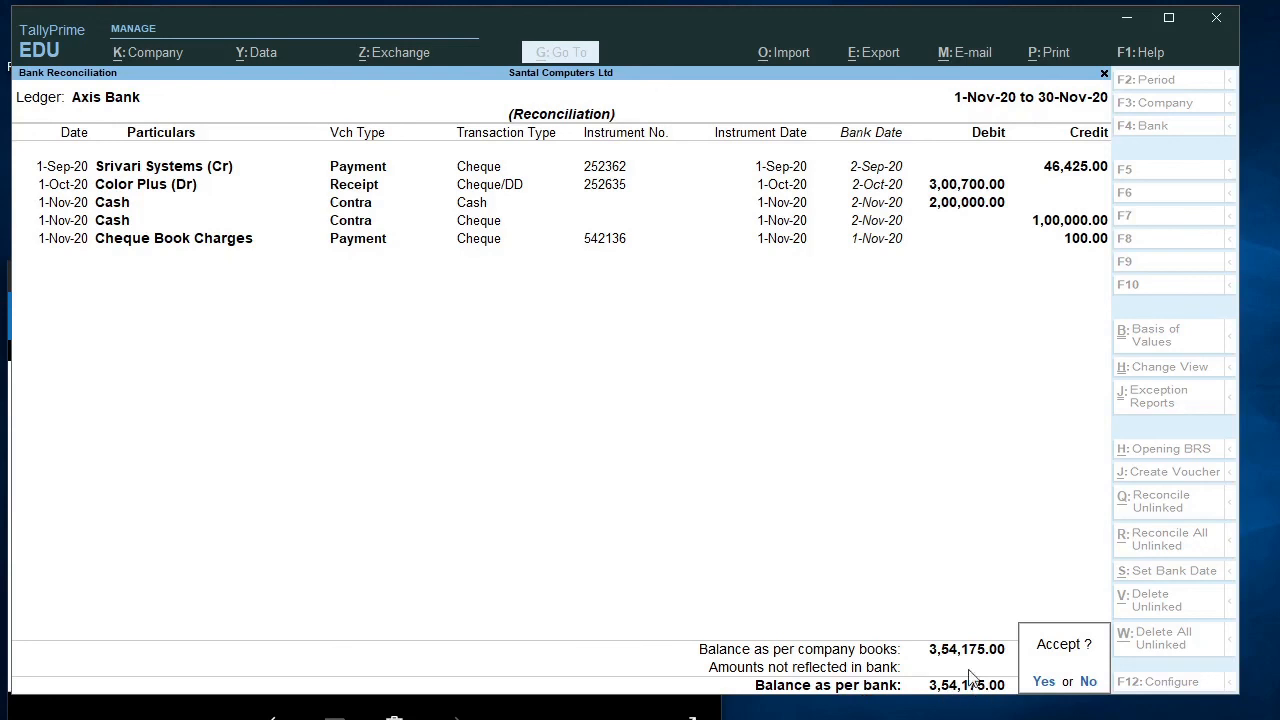
pyautogui.click(1085, 680)
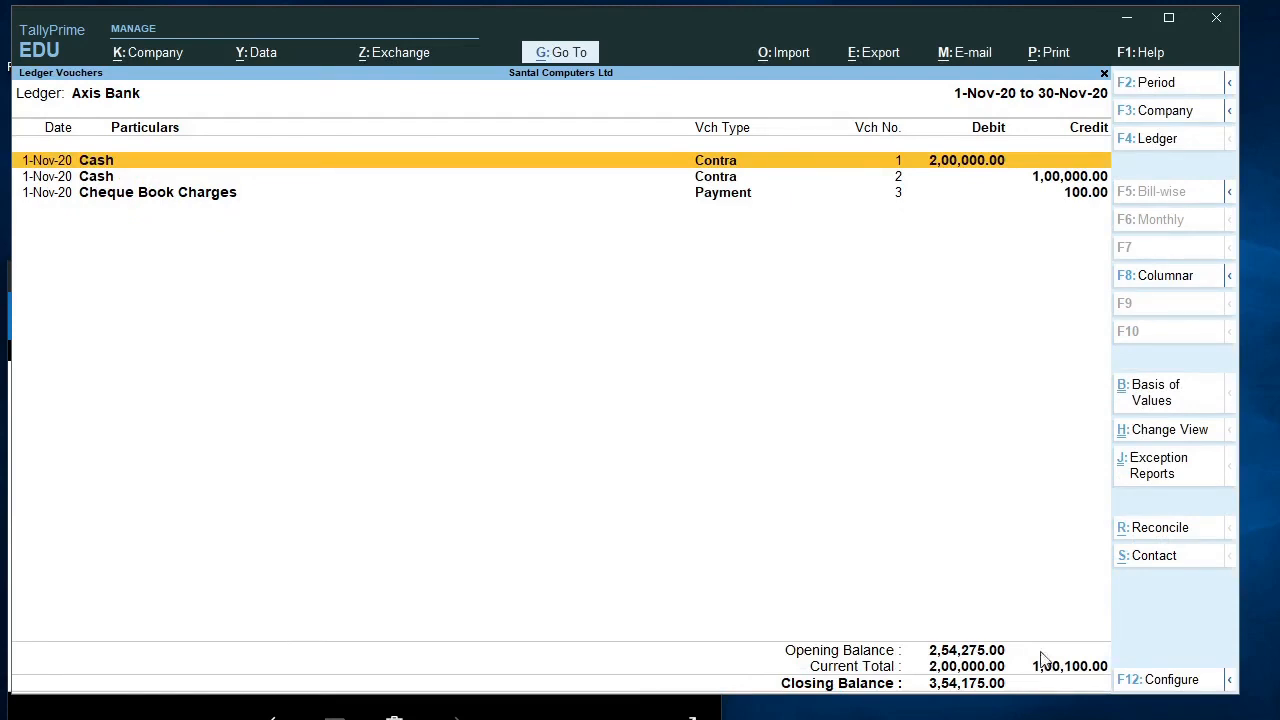
# - Reopen the Axis Bank reconciliation to compare the company book and bank balances, and return to the Account Books list
pyautogui.click(1155, 533)
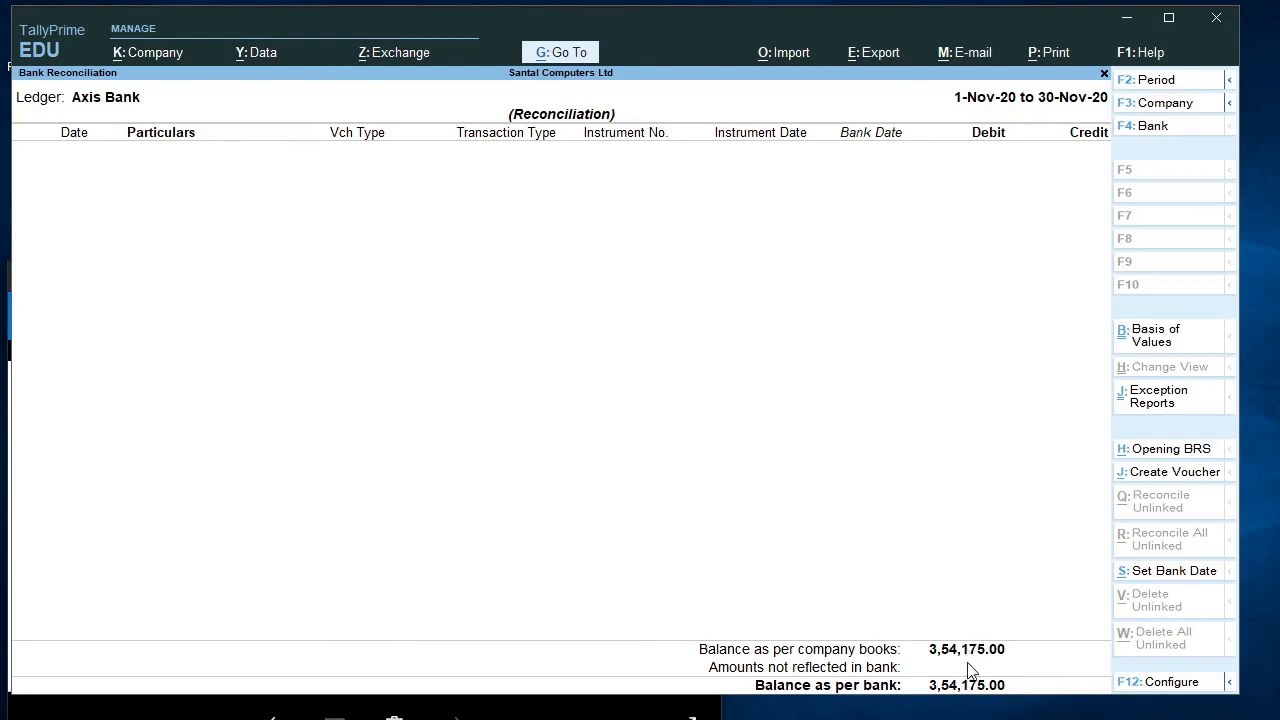
pyautogui.press('Escape')
pyautogui.press('Escape')
pyautogui.press('Escape')
pyautogui.press('Escape')
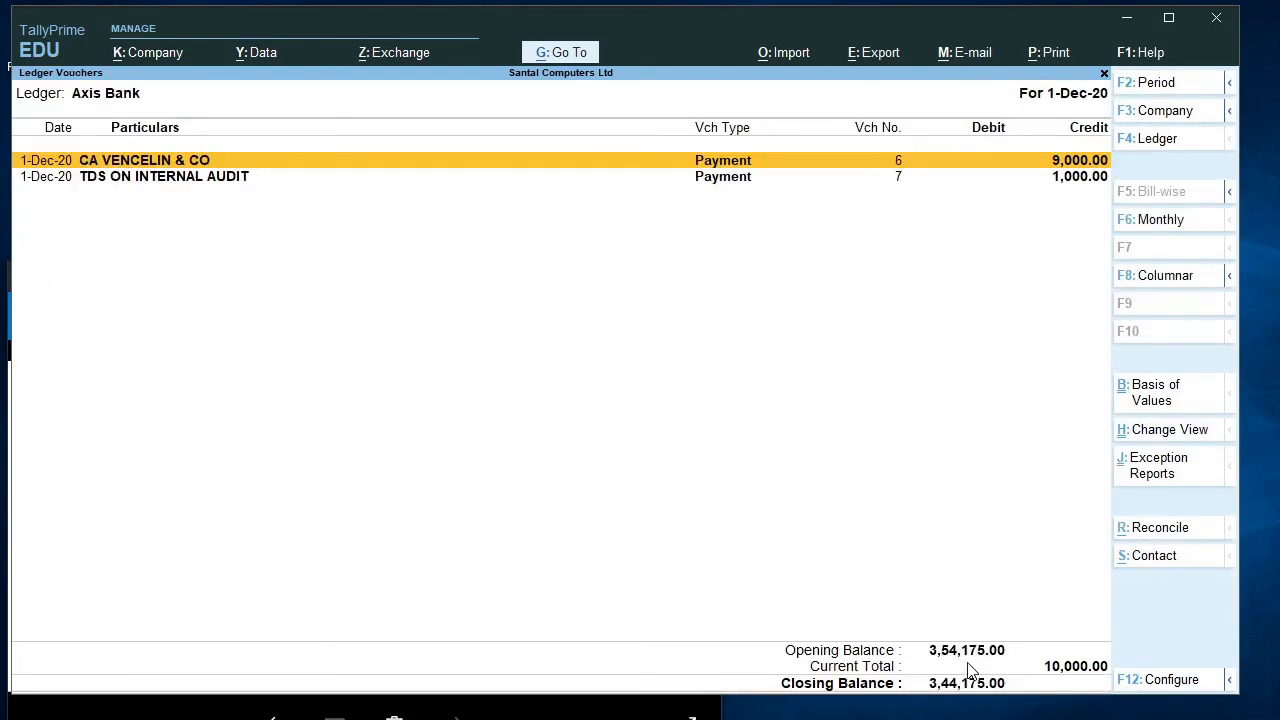
pyautogui.press('Escape')
pyautogui.press('Escape')
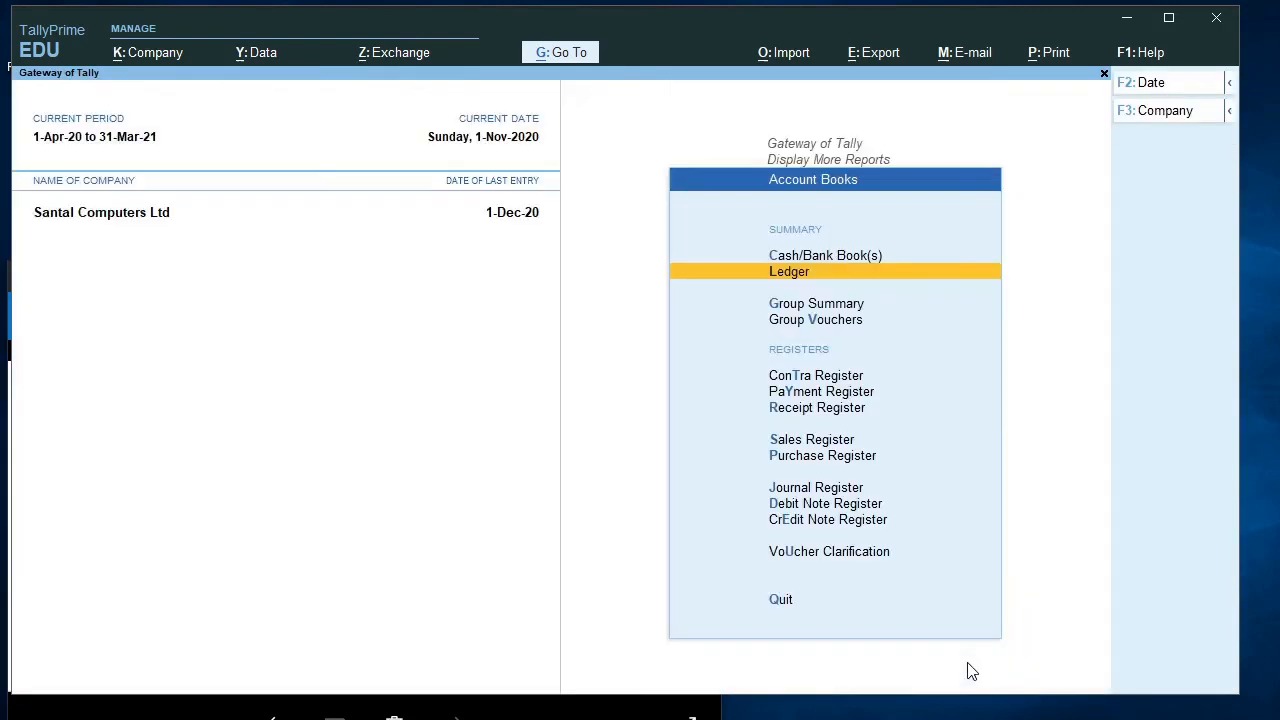